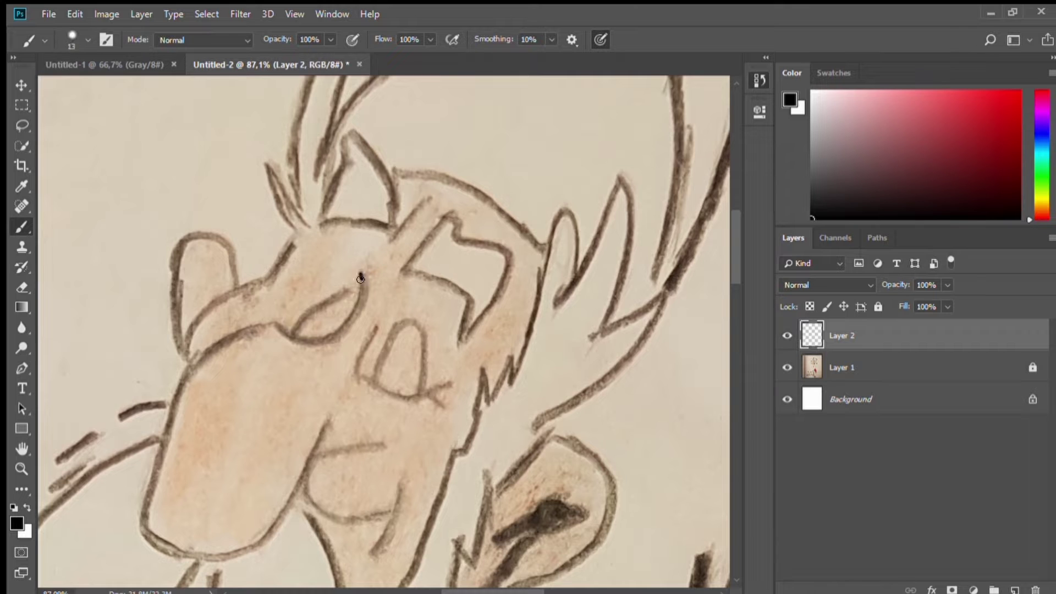
- Ink the face outline, ear and first hair strands in black on Layer 2
{"action": "left_click_drag", "start_coordinate": [358, 287], "coordinate": [145, 534]}
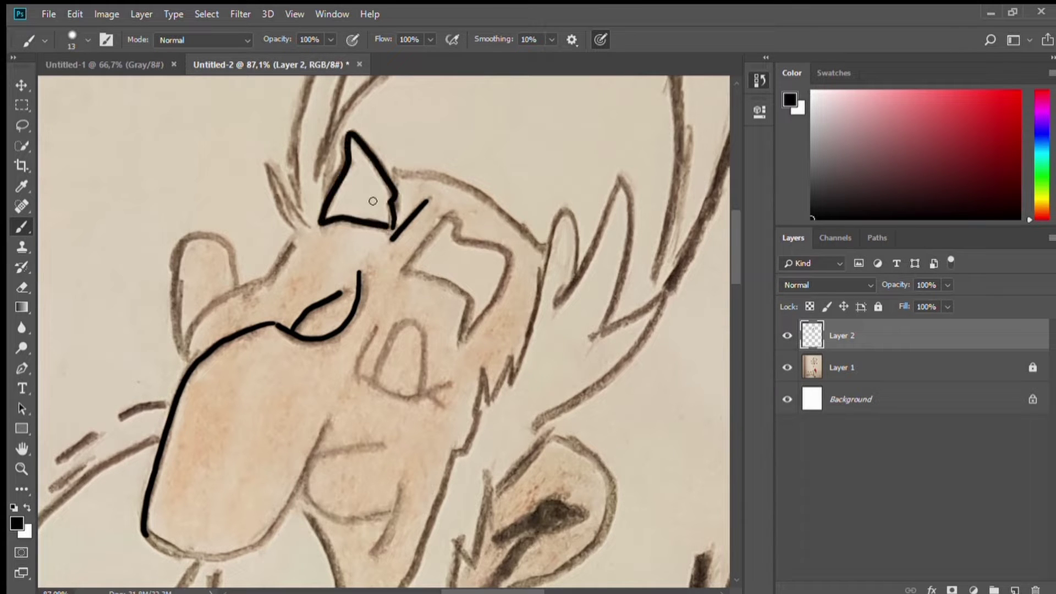
{"action": "mouse_move", "coordinate": [295, 234]}
{"action": "left_mouse_down"}
{"action": "mouse_move", "coordinate": [179, 343]}
{"action": "mouse_move", "coordinate": [254, 378]}
{"action": "left_mouse_up"}
{"action": "scroll", "coordinate": [363, 330], "scroll_direction": "up", "scroll_amount": 3}
{"action": "left_click_drag", "start_coordinate": [322, 157], "coordinate": [248, 363]}
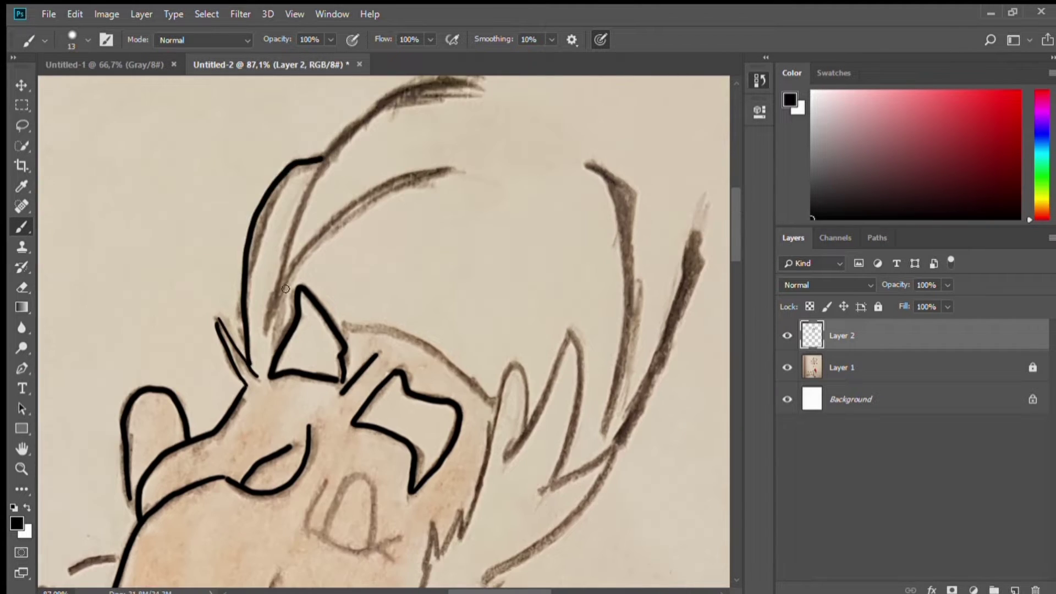
{"action": "mouse_move", "coordinate": [448, 170]}
{"action": "left_mouse_down"}
{"action": "mouse_move", "coordinate": [273, 311]}
{"action": "mouse_move", "coordinate": [436, 93]}
{"action": "left_mouse_up"}
- Trace the forehead, cheek and remaining hair strands in black
{"action": "left_click_drag", "start_coordinate": [344, 321], "coordinate": [493, 407]}
{"action": "scroll", "coordinate": [492, 407], "scroll_direction": "down", "scroll_amount": 3}
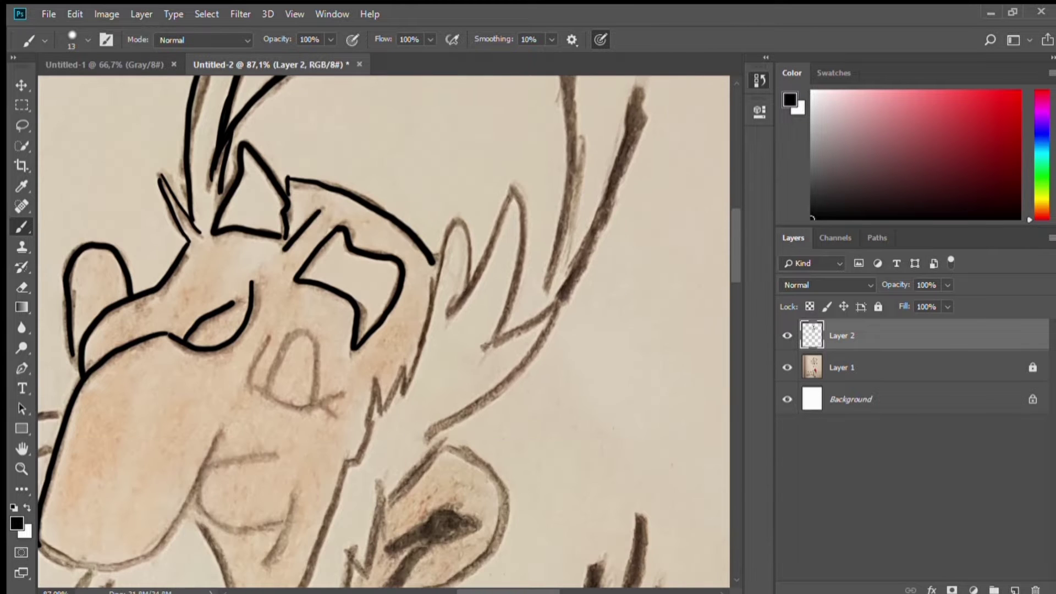
{"action": "mouse_move", "coordinate": [352, 459]}
{"action": "left_mouse_down"}
{"action": "mouse_move", "coordinate": [434, 289]}
{"action": "mouse_move", "coordinate": [517, 184]}
{"action": "left_mouse_up"}
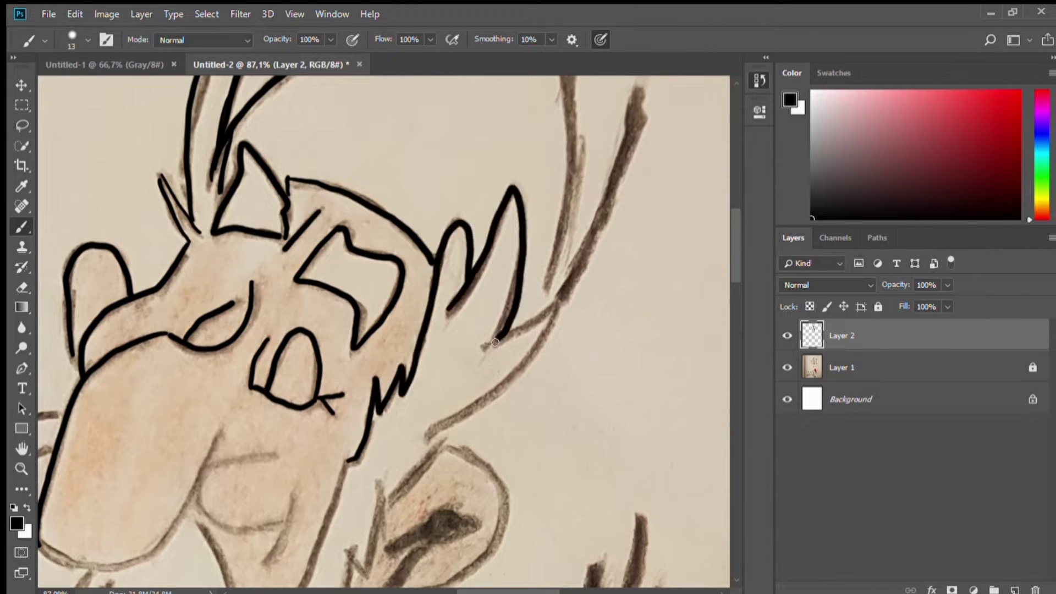
{"action": "left_click_drag", "start_coordinate": [559, 299], "coordinate": [443, 426]}
{"action": "scroll", "coordinate": [442, 426], "scroll_direction": "up", "scroll_amount": 1}
{"action": "left_click_drag", "start_coordinate": [343, 449], "coordinate": [318, 127]}
{"action": "left_click_drag", "start_coordinate": [366, 403], "coordinate": [443, 206]}
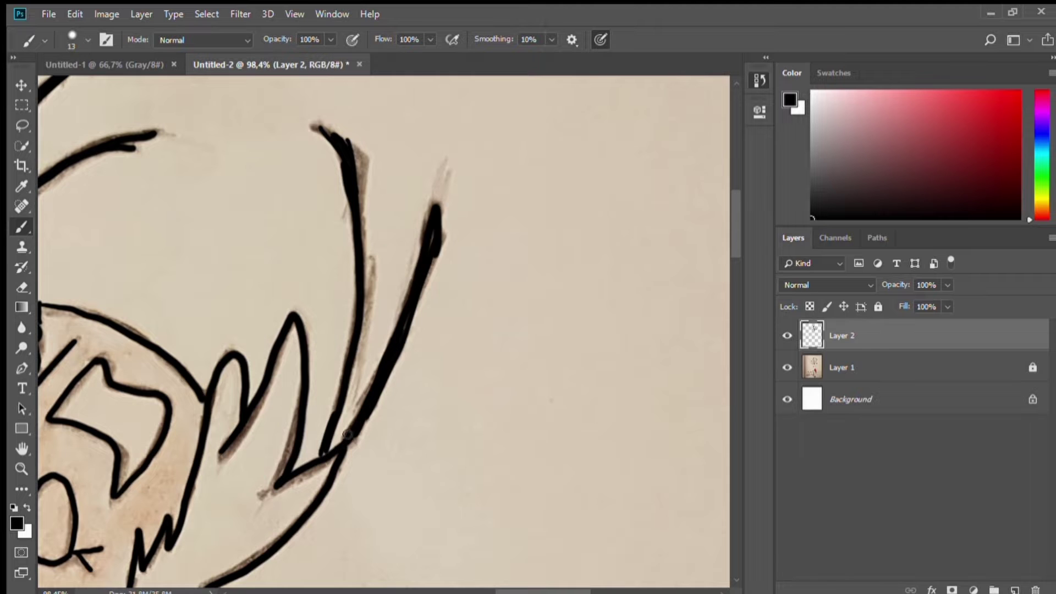
{"action": "scroll", "coordinate": [385, 330], "scroll_direction": "down", "scroll_amount": 3}
- Ink the nose, mouth, chin, neck line and beard outline in black
{"action": "left_click_drag", "start_coordinate": [445, 268], "coordinate": [275, 410]}
{"action": "left_click_drag", "start_coordinate": [505, 287], "coordinate": [500, 368]}
{"action": "left_click_drag", "start_coordinate": [528, 332], "coordinate": [498, 410]}
{"action": "scroll", "coordinate": [498, 410], "scroll_direction": "down", "scroll_amount": 2}
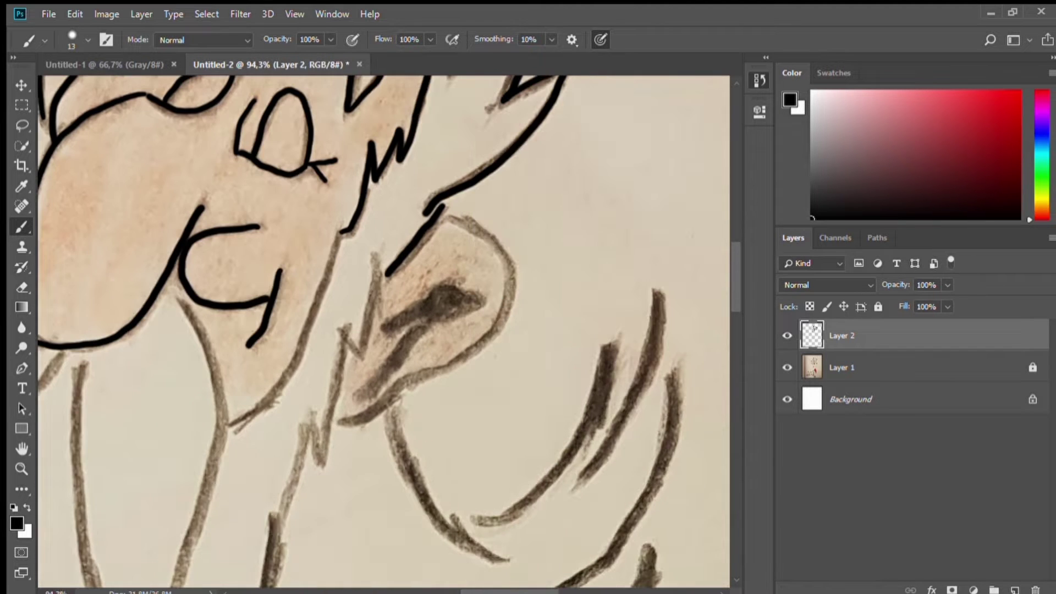
{"action": "left_click_drag", "start_coordinate": [380, 258], "coordinate": [333, 379]}
{"action": "left_click_drag", "start_coordinate": [339, 231], "coordinate": [242, 429]}
{"action": "scroll", "coordinate": [242, 429], "scroll_direction": "down", "scroll_amount": 2}
{"action": "mouse_move", "coordinate": [308, 377]}
{"action": "left_mouse_down"}
{"action": "mouse_move", "coordinate": [280, 497]}
{"action": "mouse_move", "coordinate": [228, 238]}
{"action": "left_mouse_up"}
- Add black hatch strokes and zigzags on the left side of the beard
{"action": "scroll", "coordinate": [228, 238], "scroll_direction": "left", "scroll_amount": 3}
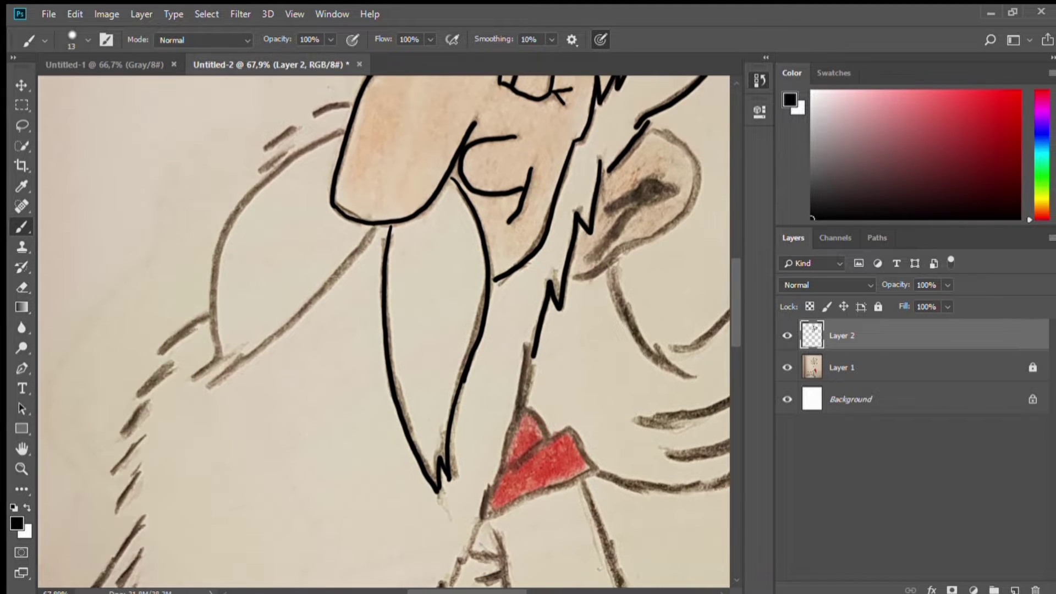
{"action": "scroll", "coordinate": [230, 353], "scroll_direction": "down", "scroll_amount": 3}
{"action": "scroll", "coordinate": [231, 353], "scroll_direction": "left", "scroll_amount": 3}
{"action": "left_click_drag", "start_coordinate": [357, 193], "coordinate": [320, 231]}
{"action": "left_click_drag", "start_coordinate": [329, 242], "coordinate": [301, 275]}
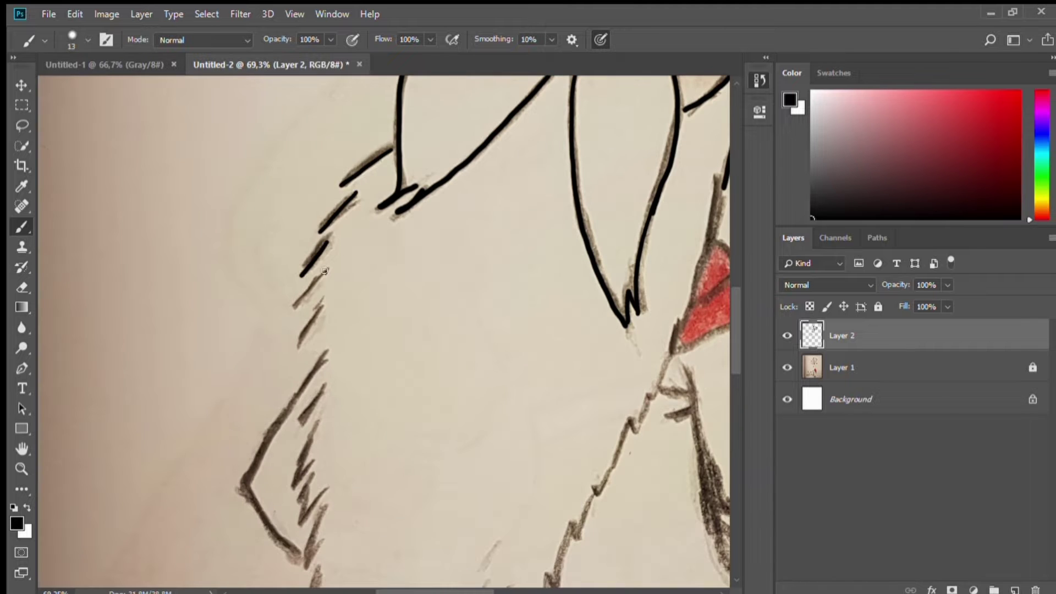
{"action": "left_click_drag", "start_coordinate": [328, 352], "coordinate": [305, 572]}
{"action": "left_click_drag", "start_coordinate": [322, 388], "coordinate": [303, 420]}
{"action": "left_click_drag", "start_coordinate": [320, 328], "coordinate": [313, 363]}
- Outline the collar and ink the zigzag beard edge down to its tip
{"action": "scroll", "coordinate": [313, 363], "scroll_direction": "up", "scroll_amount": 2}
{"action": "left_click_drag", "start_coordinate": [289, 220], "coordinate": [256, 473]}
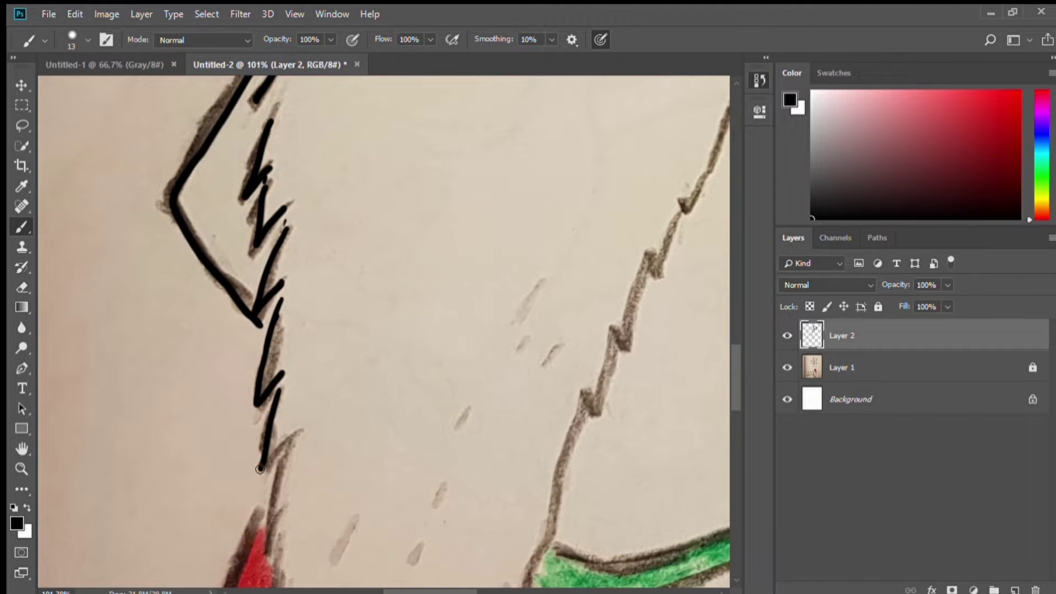
{"action": "scroll", "coordinate": [308, 330], "scroll_direction": "down", "scroll_amount": 5}
{"action": "left_click_drag", "start_coordinate": [327, 253], "coordinate": [190, 438]}
{"action": "mouse_move", "coordinate": [192, 440]}
{"action": "left_mouse_down"}
{"action": "mouse_move", "coordinate": [338, 407]}
{"action": "mouse_move", "coordinate": [352, 544]}
{"action": "left_mouse_up"}
{"action": "scroll", "coordinate": [352, 545], "scroll_direction": "down", "scroll_amount": 3}
{"action": "left_click_drag", "start_coordinate": [338, 442], "coordinate": [490, 184]}
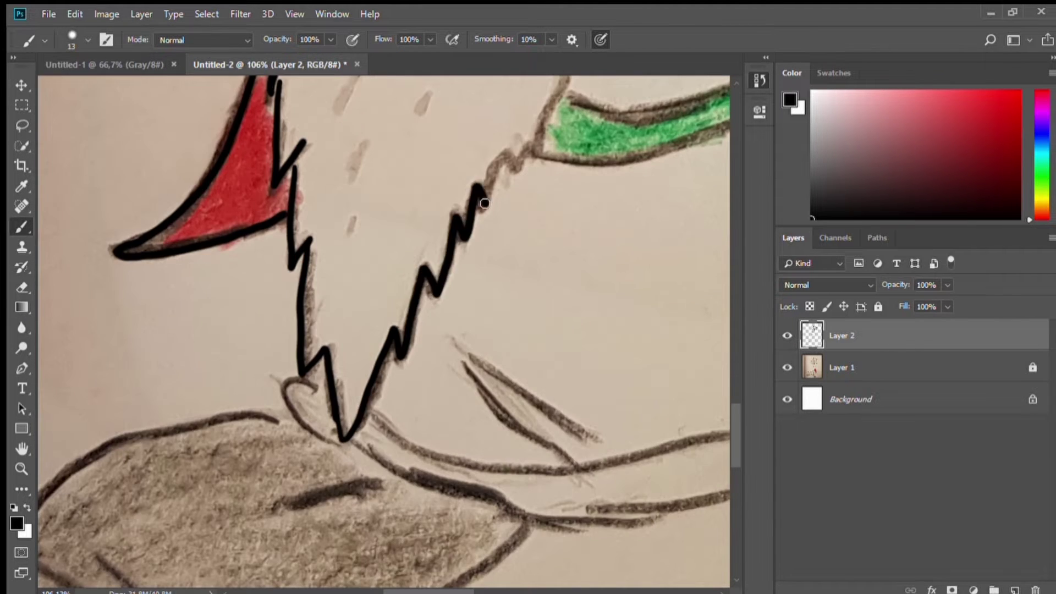
{"action": "scroll", "coordinate": [490, 185], "scroll_direction": "up", "scroll_amount": 2}
{"action": "mouse_move", "coordinate": [330, 398]}
{"action": "left_mouse_down"}
{"action": "mouse_move", "coordinate": [427, 146]}
{"action": "mouse_move", "coordinate": [324, 355]}
{"action": "mouse_move", "coordinate": [424, 160]}
{"action": "left_mouse_up"}
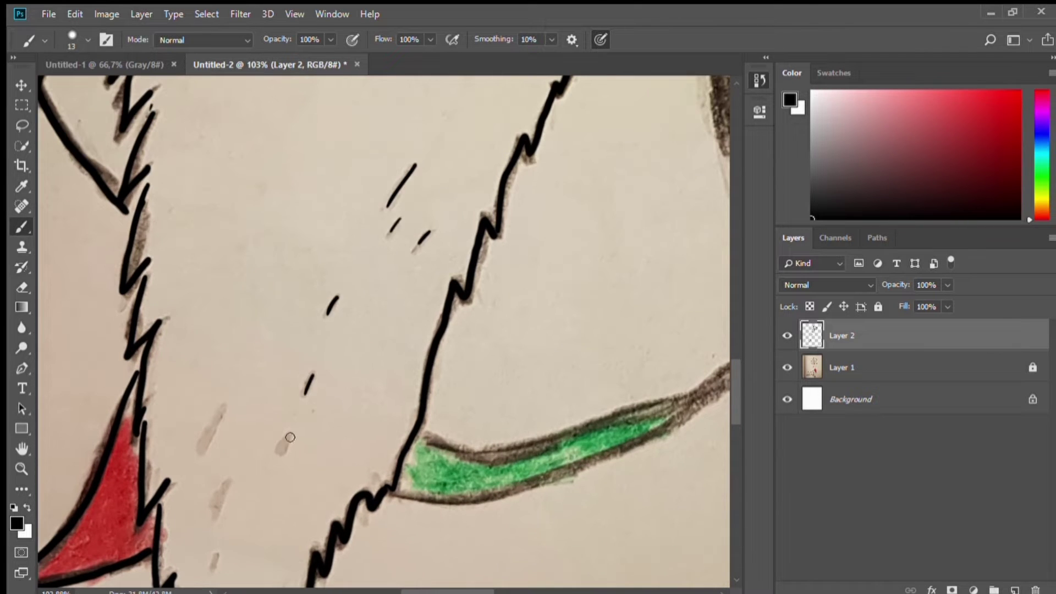
{"action": "scroll", "coordinate": [385, 330], "scroll_direction": "down", "scroll_amount": 3}
- Fit the whole drawing in view and hide the pencil sketch layer
{"action": "key", "text": "ctrl+0"}
{"action": "left_click", "coordinate": [787, 367]}
{"action": "scroll", "coordinate": [385, 275], "scroll_direction": "up", "scroll_amount": 5}
- Show the pencil sketch again and ink the belt fold lines in black
{"action": "scroll", "coordinate": [385, 275], "scroll_direction": "up", "scroll_amount": 3}
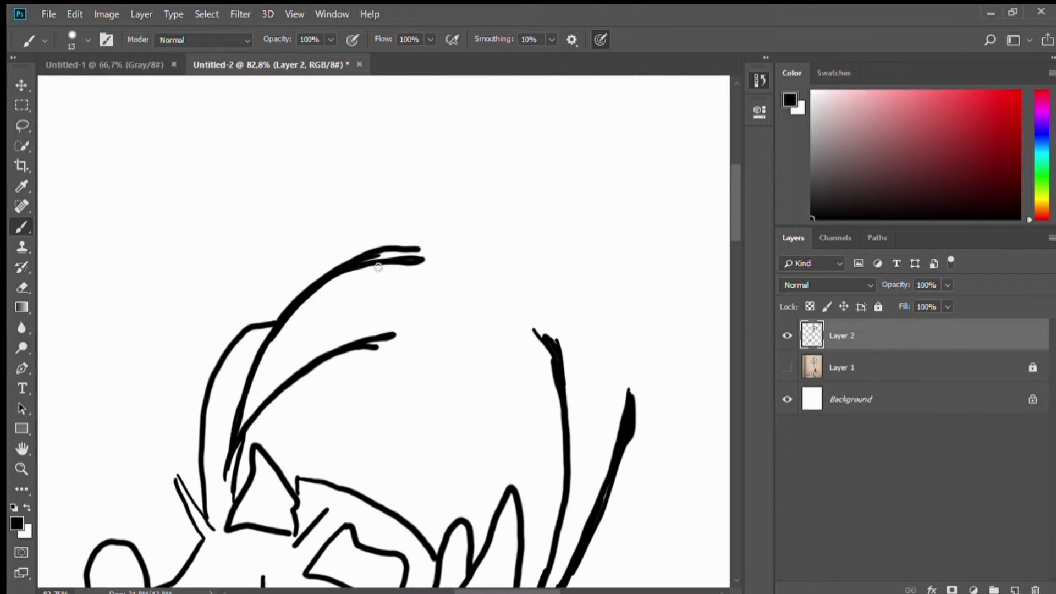
{"action": "left_click", "coordinate": [787, 367]}
{"action": "scroll", "coordinate": [385, 275], "scroll_direction": "down", "scroll_amount": 8}
{"action": "scroll", "coordinate": [360, 333], "scroll_direction": "down", "scroll_amount": 3}
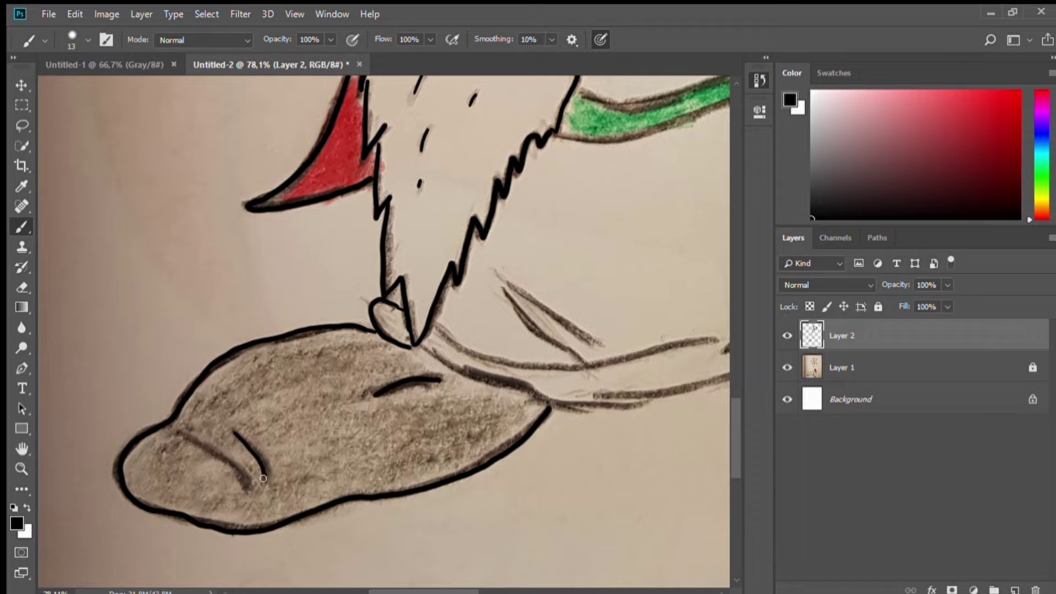
{"action": "scroll", "coordinate": [643, 214], "scroll_direction": "right", "scroll_amount": 5}
{"action": "left_click_drag", "start_coordinate": [593, 258], "coordinate": [581, 257]}
{"action": "left_click_drag", "start_coordinate": [597, 294], "coordinate": [498, 359]}
{"action": "left_click_drag", "start_coordinate": [561, 302], "coordinate": [466, 356]}
{"action": "left_click_drag", "start_coordinate": [455, 345], "coordinate": [292, 372]}
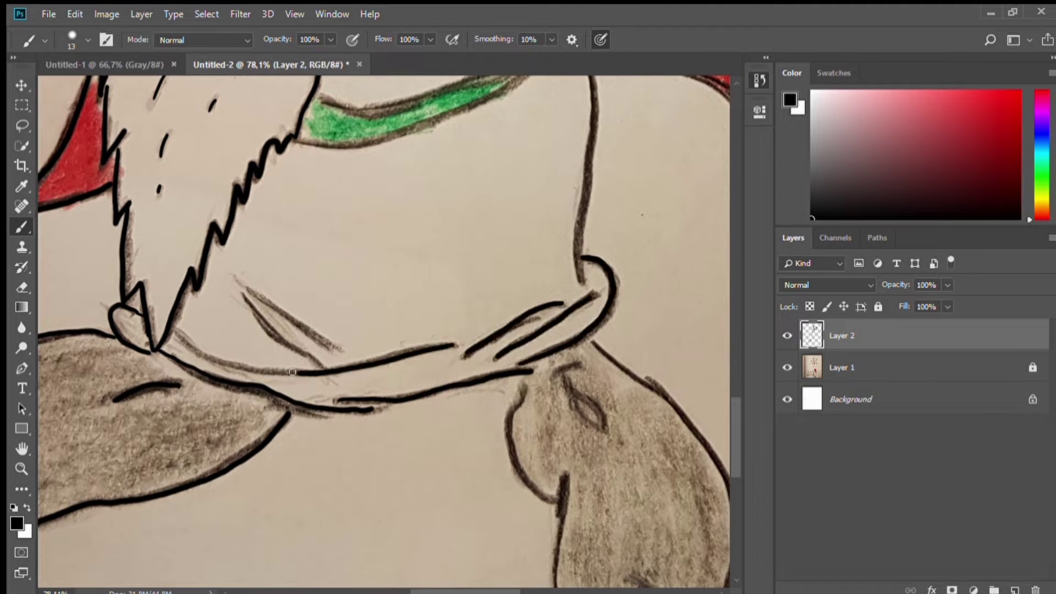
- Outline the foot in black and add two curves at its base
{"action": "scroll", "coordinate": [309, 327], "scroll_direction": "up", "scroll_amount": 2}
{"action": "scroll", "coordinate": [310, 327], "scroll_direction": "down", "scroll_amount": 2}
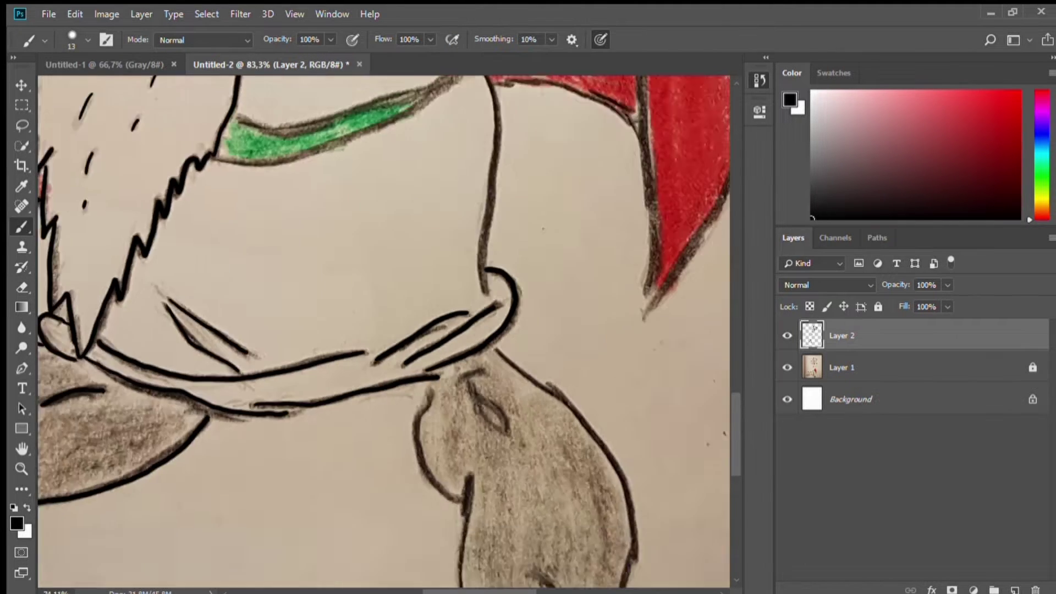
{"action": "scroll", "coordinate": [293, 297], "scroll_direction": "up", "scroll_amount": 3}
{"action": "left_click_drag", "start_coordinate": [263, 281], "coordinate": [325, 354]}
{"action": "scroll", "coordinate": [293, 297], "scroll_direction": "down", "scroll_amount": 3}
{"action": "left_click_drag", "start_coordinate": [218, 198], "coordinate": [256, 325]}
{"action": "left_click_drag", "start_coordinate": [260, 302], "coordinate": [437, 379]}
{"action": "left_click_drag", "start_coordinate": [289, 162], "coordinate": [435, 341]}
{"action": "left_click_drag", "start_coordinate": [326, 397], "coordinate": [364, 447]}
{"action": "left_click_drag", "start_coordinate": [317, 428], "coordinate": [352, 453]}
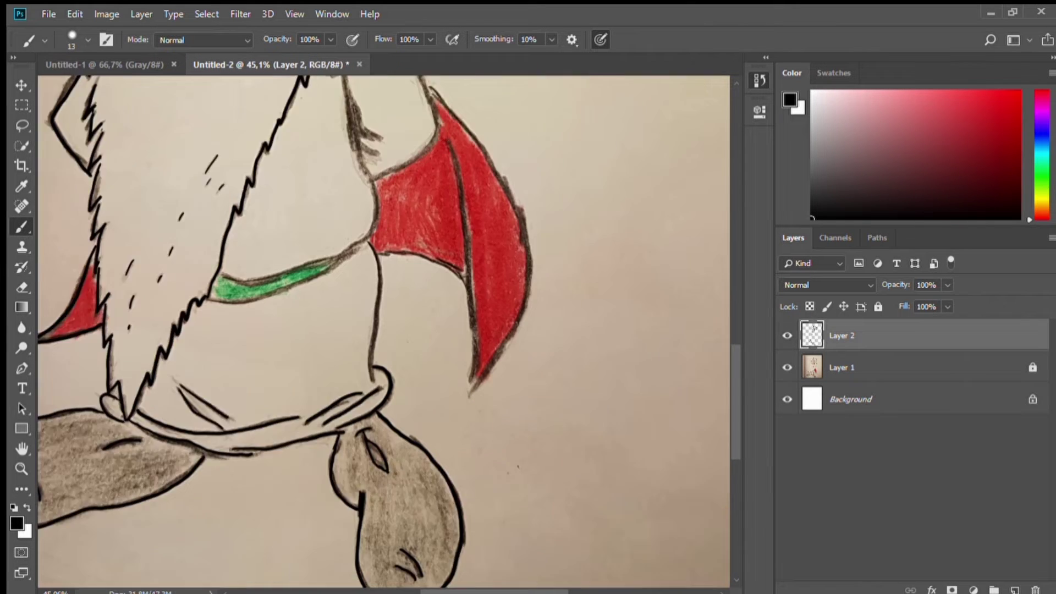
- Ink a vertical line, a dark shape beside the beard, and the red cape's edges
{"action": "left_click_drag", "start_coordinate": [358, 407], "coordinate": [353, 173]}
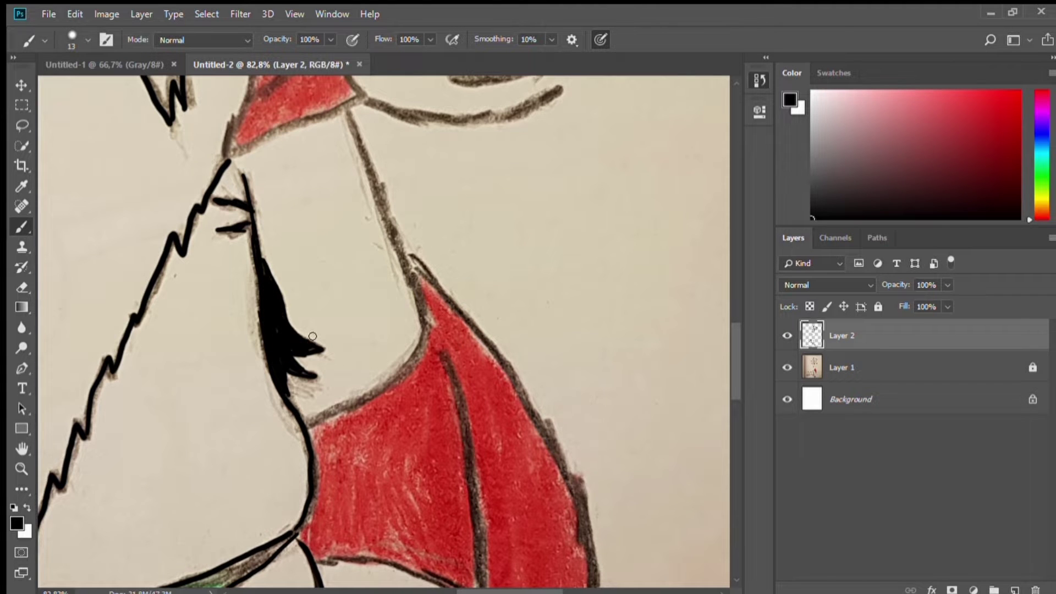
{"action": "left_click_drag", "start_coordinate": [347, 110], "coordinate": [379, 394]}
{"action": "scroll", "coordinate": [385, 275], "scroll_direction": "down", "scroll_amount": 1}
{"action": "left_click_drag", "start_coordinate": [325, 283], "coordinate": [406, 199]}
{"action": "left_click_drag", "start_coordinate": [310, 177], "coordinate": [386, 275]}
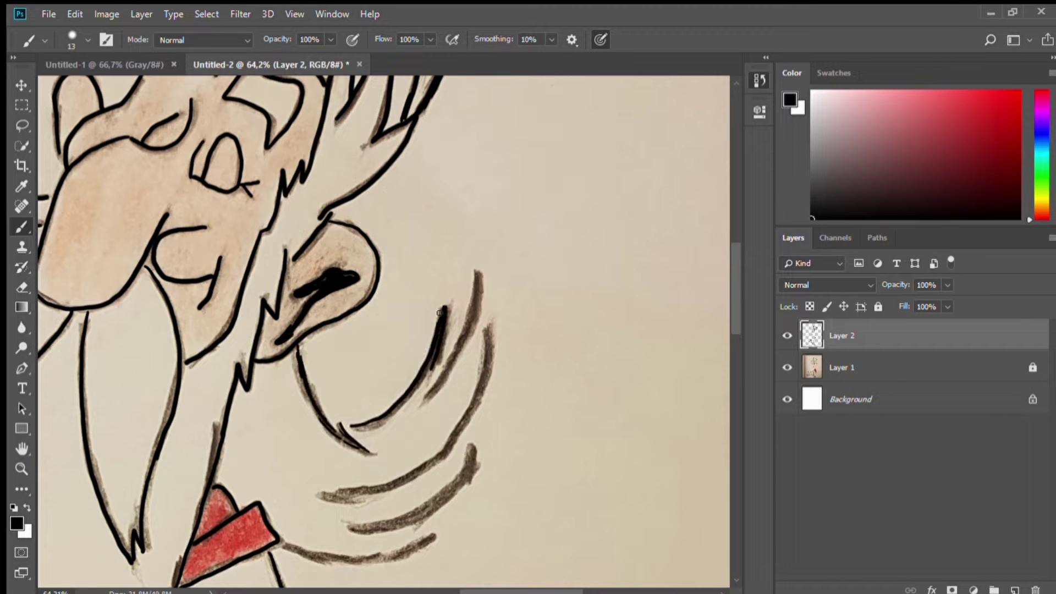
- Ink two curved lines beside the druid's hand
{"action": "left_click_drag", "start_coordinate": [478, 274], "coordinate": [427, 396]}
{"action": "left_click_drag", "start_coordinate": [489, 330], "coordinate": [326, 497]}
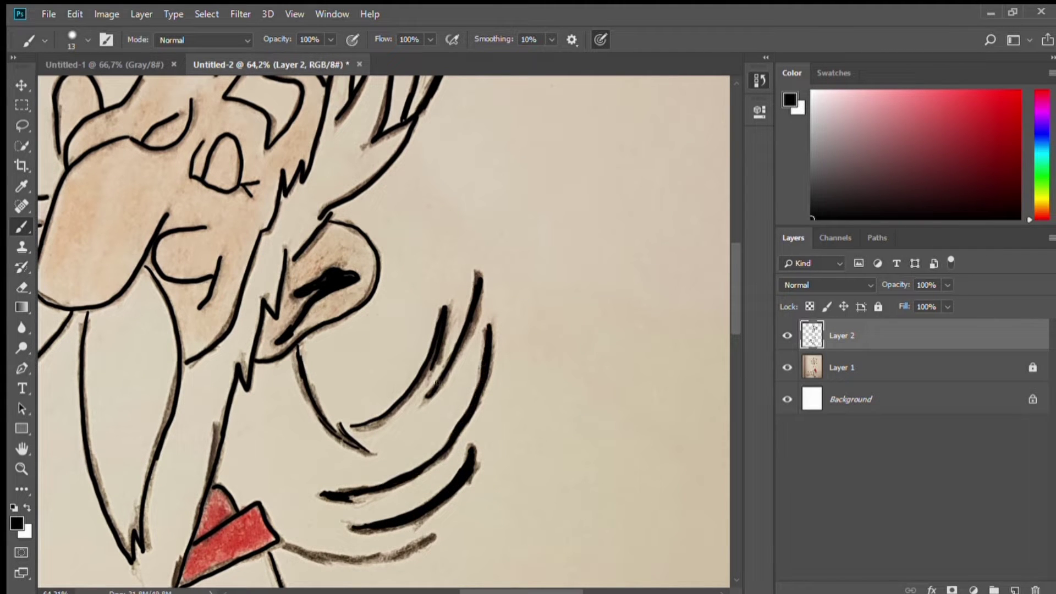
{"action": "scroll", "coordinate": [435, 313], "scroll_direction": "up", "scroll_amount": 3}
{"action": "scroll", "coordinate": [399, 387], "scroll_direction": "down", "scroll_amount": 5}
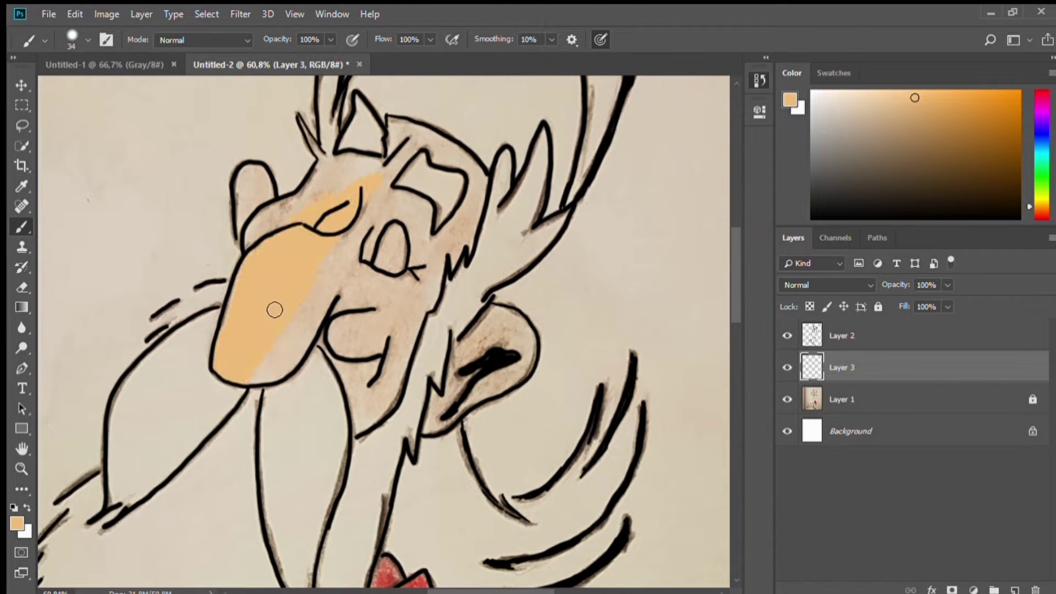
- Hide the sketch, paint the jaw and forehead peach, and close a small outline gap
{"action": "left_click", "coordinate": [787, 402]}
{"action": "left_click_drag", "start_coordinate": [360, 421], "coordinate": [410, 345]}
{"action": "mouse_move", "coordinate": [466, 238]}
{"action": "left_mouse_down"}
{"action": "mouse_move", "coordinate": [385, 352]}
{"action": "mouse_move", "coordinate": [308, 341]}
{"action": "mouse_move", "coordinate": [266, 219]}
{"action": "mouse_move", "coordinate": [380, 166]}
{"action": "left_mouse_up"}
{"action": "scroll", "coordinate": [380, 166], "scroll_direction": "up", "scroll_amount": 10}
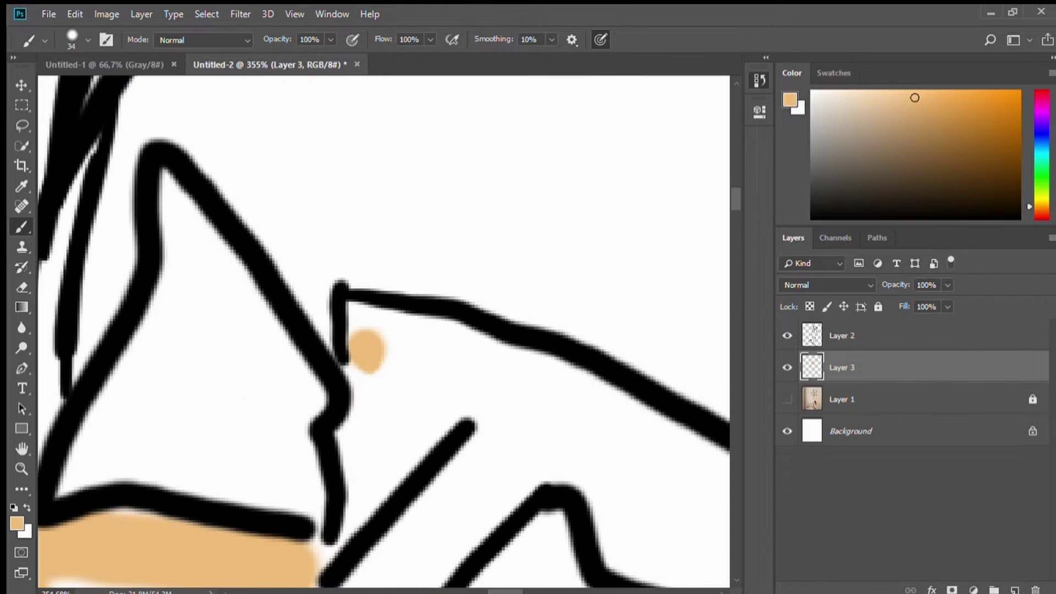
{"action": "key", "text": "alt+]"}
{"action": "key", "text": "d"}
{"action": "left_click_drag", "start_coordinate": [352, 292], "coordinate": [291, 297]}
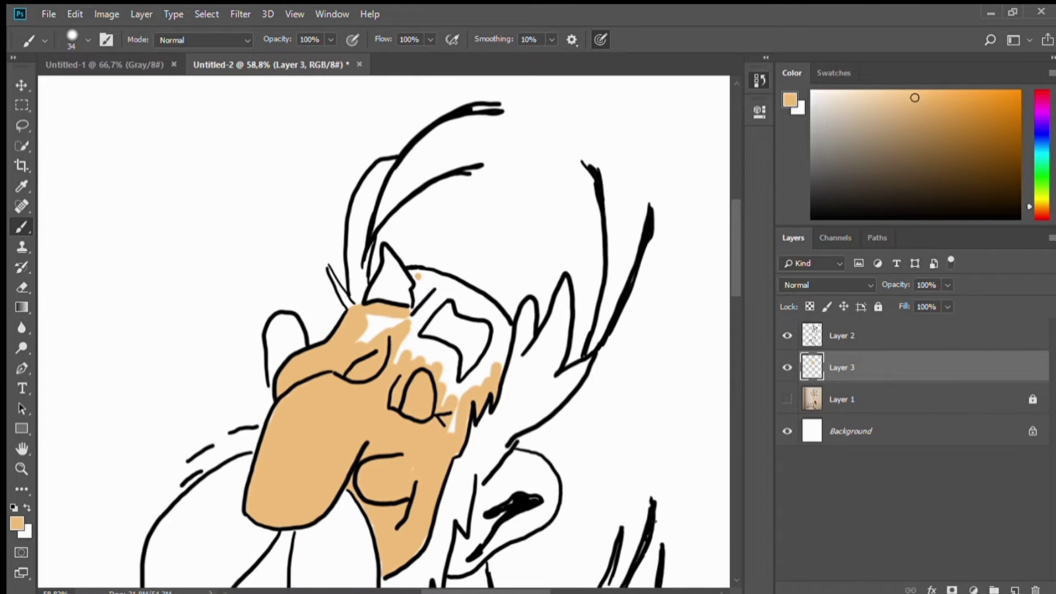
- Paint the brow, ear and hand peach, then start red along the collar
{"action": "left_click_drag", "start_coordinate": [451, 294], "coordinate": [440, 351]}
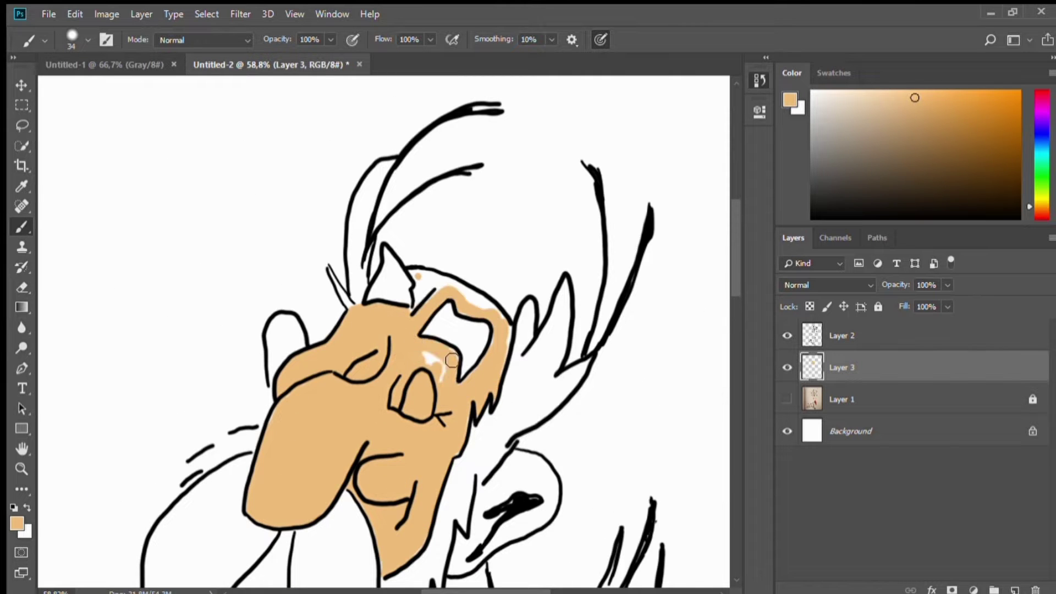
{"action": "left_click_drag", "start_coordinate": [276, 385], "coordinate": [280, 325]}
{"action": "left_click_drag", "start_coordinate": [385, 385], "coordinate": [275, 226]}
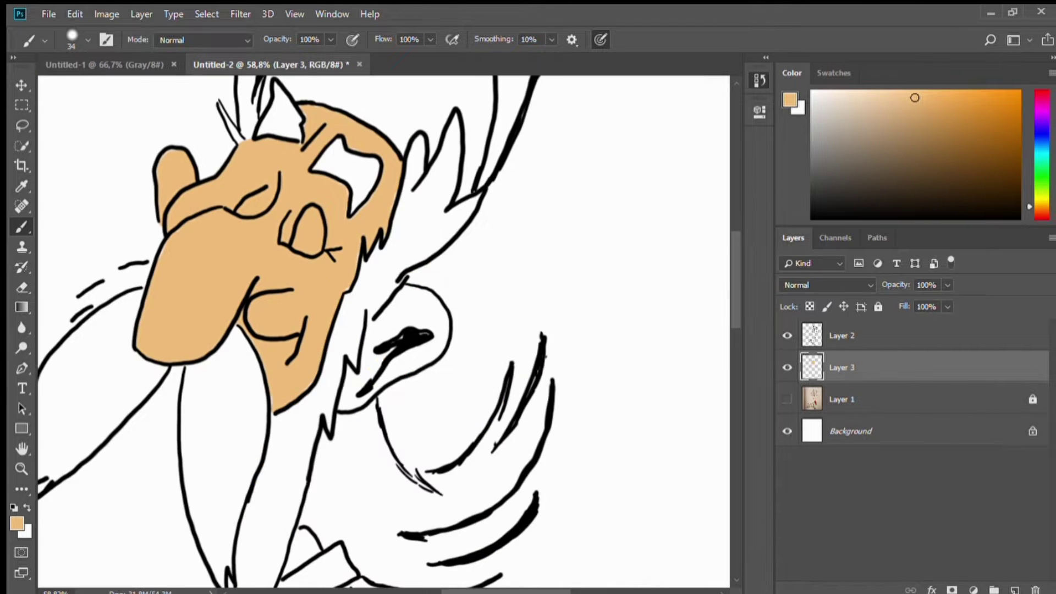
{"action": "mouse_move", "coordinate": [358, 396]}
{"action": "left_mouse_down"}
{"action": "mouse_move", "coordinate": [346, 374]}
{"action": "mouse_move", "coordinate": [440, 308]}
{"action": "mouse_move", "coordinate": [403, 337]}
{"action": "left_mouse_up"}
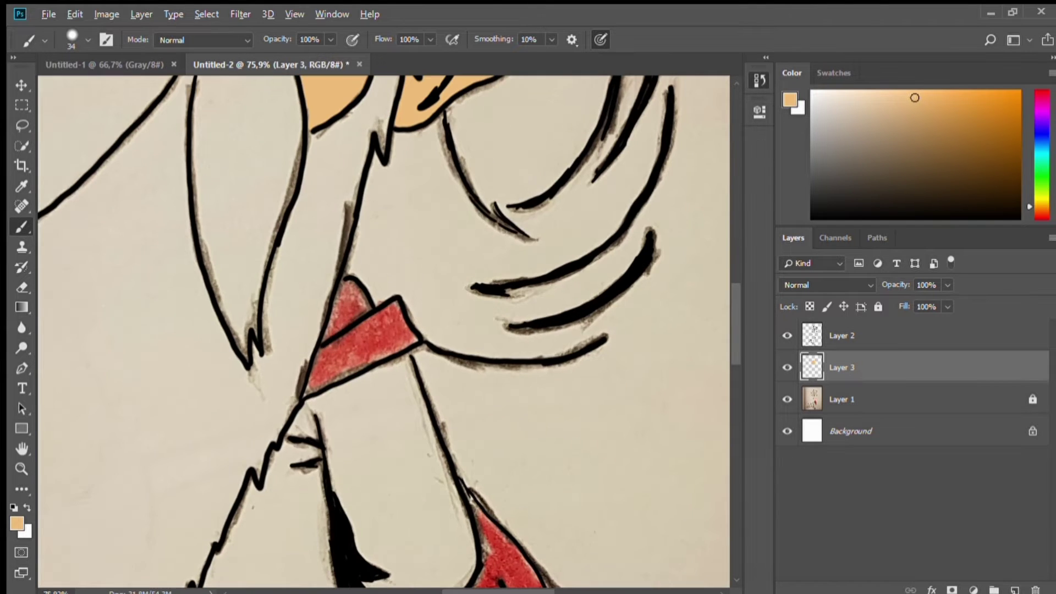
{"action": "mouse_move", "coordinate": [343, 298]}
{"action": "left_mouse_down"}
{"action": "mouse_move", "coordinate": [328, 363]}
{"action": "mouse_move", "coordinate": [421, 341]}
{"action": "left_mouse_up"}
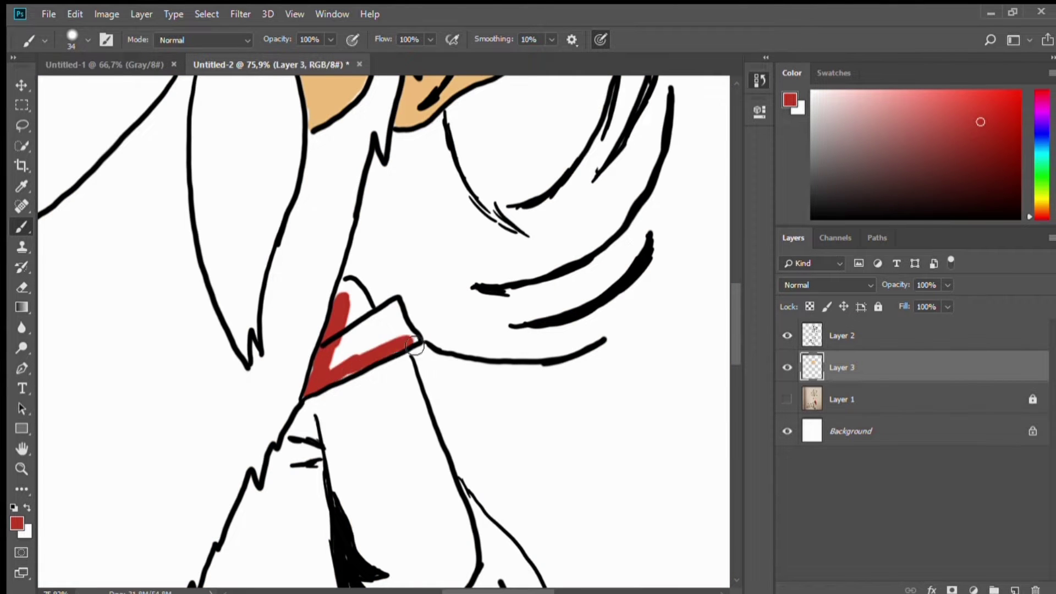
- Add more red along the collar and fill the cape shape red
{"action": "mouse_move", "coordinate": [330, 369]}
{"action": "left_mouse_down"}
{"action": "mouse_move", "coordinate": [407, 308]}
{"action": "mouse_move", "coordinate": [341, 283]}
{"action": "left_mouse_up"}
{"action": "mouse_move", "coordinate": [351, 162]}
{"action": "left_mouse_down"}
{"action": "mouse_move", "coordinate": [330, 251]}
{"action": "mouse_move", "coordinate": [384, 460]}
{"action": "mouse_move", "coordinate": [292, 460]}
{"action": "left_mouse_up"}
{"action": "mouse_move", "coordinate": [327, 308]}
{"action": "left_mouse_down"}
{"action": "mouse_move", "coordinate": [340, 482]}
{"action": "mouse_move", "coordinate": [342, 377]}
{"action": "mouse_move", "coordinate": [289, 165]}
{"action": "mouse_move", "coordinate": [405, 467]}
{"action": "mouse_move", "coordinate": [387, 443]}
{"action": "mouse_move", "coordinate": [341, 264]}
{"action": "left_mouse_up"}
{"action": "scroll", "coordinate": [315, 521], "scroll_direction": "up", "scroll_amount": 3}
{"action": "left_click_drag", "start_coordinate": [176, 353], "coordinate": [286, 176]}
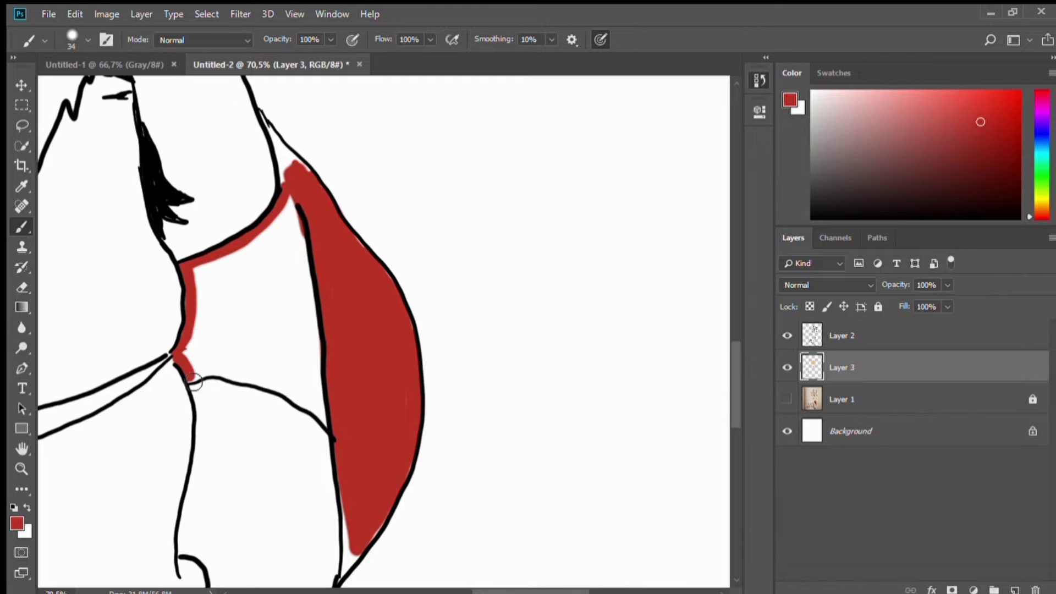
- Fill the collar region and the cape wedge with red
{"action": "left_click_drag", "start_coordinate": [187, 380], "coordinate": [325, 423]}
{"action": "mouse_move", "coordinate": [308, 220]}
{"action": "left_mouse_down"}
{"action": "mouse_move", "coordinate": [253, 328]}
{"action": "mouse_move", "coordinate": [231, 283]}
{"action": "left_mouse_up"}
{"action": "scroll", "coordinate": [322, 160], "scroll_direction": "up", "scroll_amount": 3}
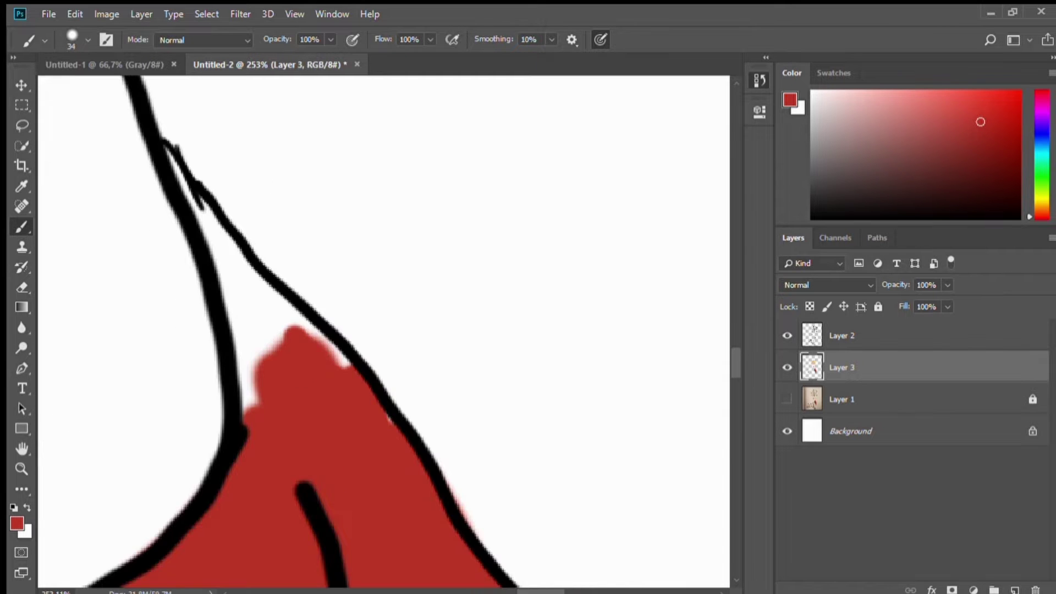
{"action": "scroll", "coordinate": [322, 160], "scroll_direction": "up", "scroll_amount": 2}
{"action": "left_click_drag", "start_coordinate": [143, 176], "coordinate": [304, 426]}
{"action": "scroll", "coordinate": [303, 426], "scroll_direction": "down", "scroll_amount": 3}
{"action": "scroll", "coordinate": [304, 426], "scroll_direction": "down", "scroll_amount": 3}
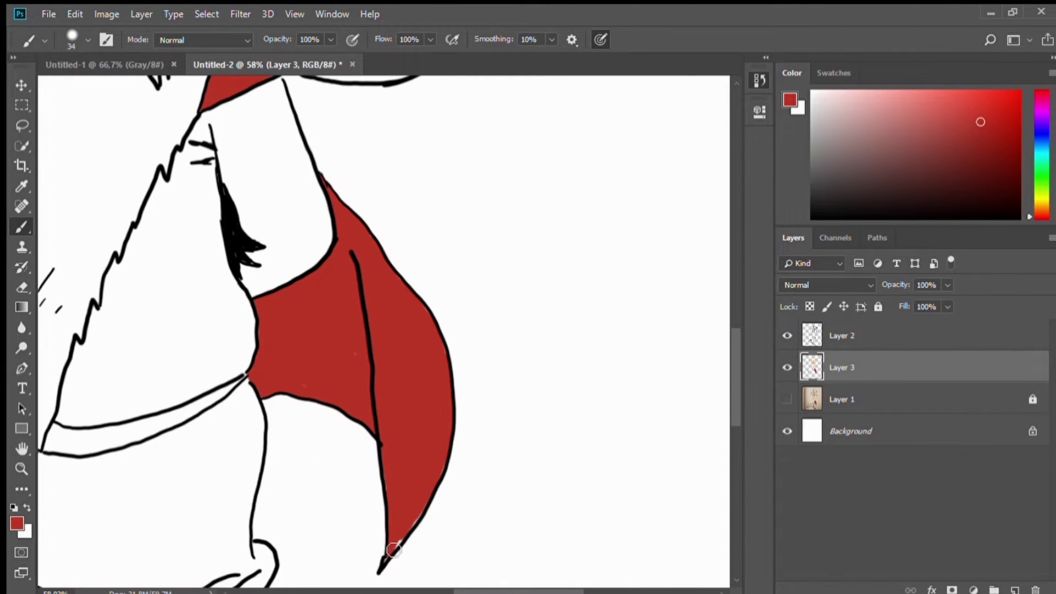
{"action": "scroll", "coordinate": [304, 427], "scroll_direction": "down", "scroll_amount": 2}
- Switch to green and paint the band around the druid's waist
{"action": "left_click", "coordinate": [788, 399]}
{"action": "left_click", "coordinate": [985, 150]}
{"action": "left_click", "coordinate": [787, 399]}
{"action": "mouse_move", "coordinate": [319, 407]}
{"action": "left_mouse_down"}
{"action": "mouse_move", "coordinate": [418, 387]}
{"action": "mouse_move", "coordinate": [511, 333]}
{"action": "left_mouse_up"}
{"action": "left_click_drag", "start_coordinate": [346, 418], "coordinate": [247, 429]}
- Erase the green paint that spilled past the band
{"action": "key", "text": "e"}
{"action": "left_click_drag", "start_coordinate": [253, 384], "coordinate": [248, 404]}
{"action": "scroll", "coordinate": [253, 384], "scroll_direction": "down", "scroll_amount": 5}
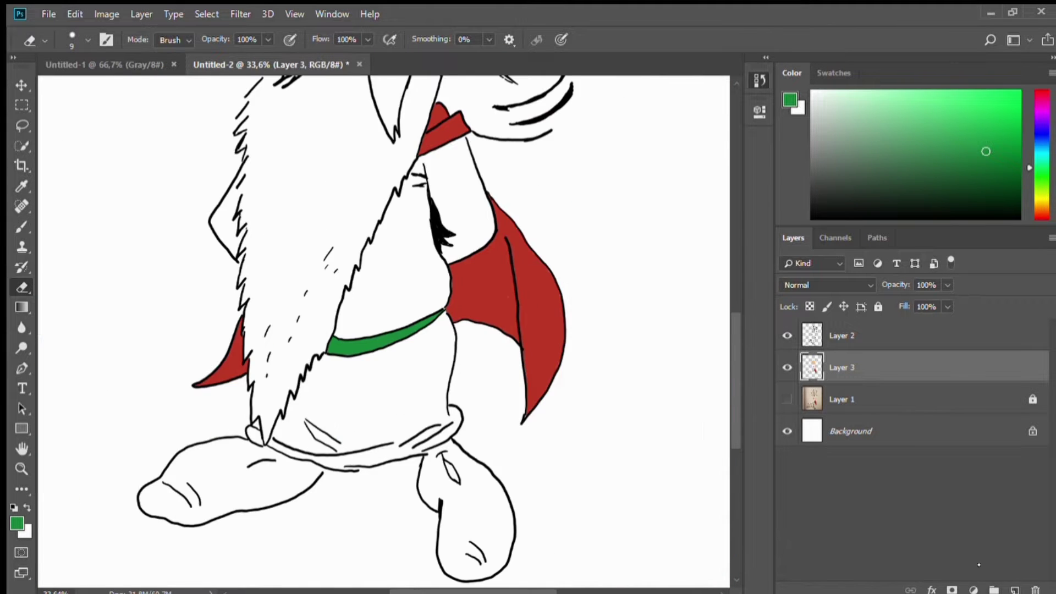
- Add a new empty beard layer, make it active, and set the paint colour to white
{"action": "key", "text": "ctrl+shift+alt+n"}
{"action": "left_click", "coordinate": [787, 432]}
{"action": "scroll", "coordinate": [385, 330], "scroll_direction": "up", "scroll_amount": 3}
{"action": "scroll", "coordinate": [247, 539], "scroll_direction": "up", "scroll_amount": 5}
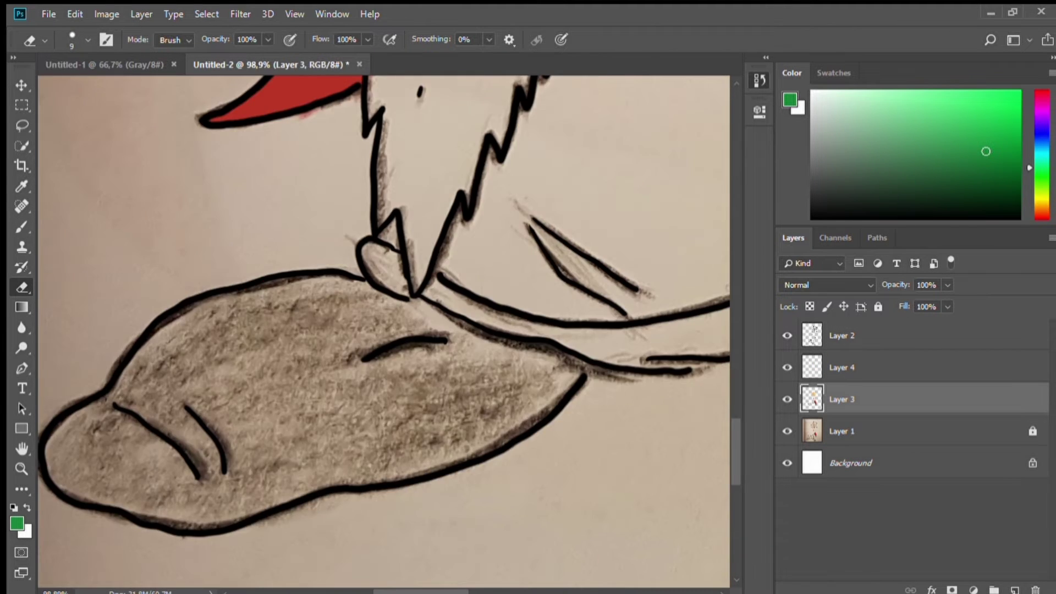
{"action": "left_click", "coordinate": [812, 368]}
{"action": "left_click", "coordinate": [812, 91]}
- Brush white strokes over the beard, including its upper-left part
{"action": "key", "text": "b"}
{"action": "left_click_drag", "start_coordinate": [352, 182], "coordinate": [303, 352]}
{"action": "left_click_drag", "start_coordinate": [385, 165], "coordinate": [275, 270]}
{"action": "left_click_drag", "start_coordinate": [484, 190], "coordinate": [443, 267]}
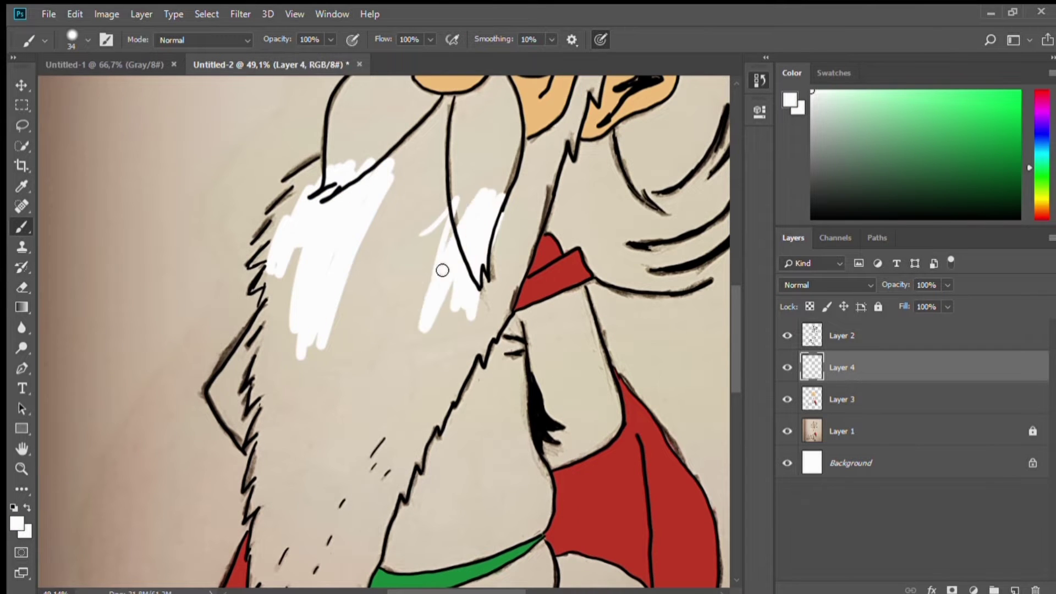
{"action": "left_click_drag", "start_coordinate": [462, 110], "coordinate": [385, 330]}
{"action": "scroll", "coordinate": [385, 330], "scroll_direction": "up", "scroll_amount": 3}
{"action": "left_click_drag", "start_coordinate": [259, 124], "coordinate": [231, 181]}
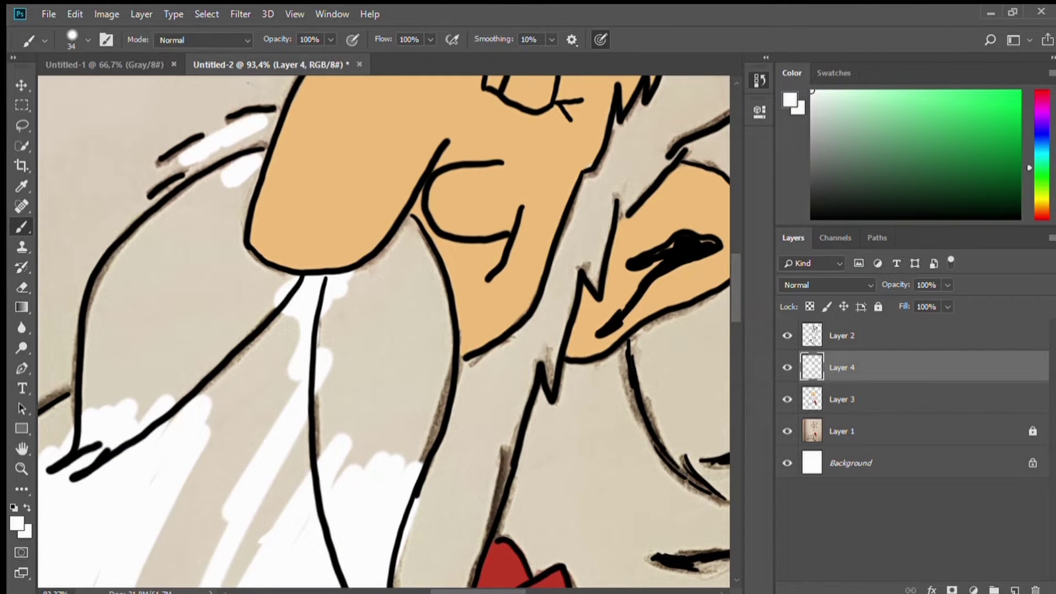
- Move the white layer beneath the cape colours, shrink the brush, and keep white as the colour
{"action": "mouse_move", "coordinate": [264, 330]}
{"action": "left_mouse_down"}
{"action": "mouse_move", "coordinate": [313, 488]}
{"action": "mouse_move", "coordinate": [415, 229]}
{"action": "mouse_move", "coordinate": [368, 248]}
{"action": "mouse_move", "coordinate": [359, 419]}
{"action": "left_mouse_up"}
{"action": "key", "text": "ctrl+bracketleft"}
{"action": "left_click_drag", "start_coordinate": [253, 396], "coordinate": [138, 187]}
{"action": "scroll", "coordinate": [385, 248], "scroll_direction": "up", "scroll_amount": 3}
{"action": "key", "text": "alt+bracketright"}
{"action": "key", "text": "alt+bracketright"}
{"action": "key", "text": "bracketleft"}
{"action": "key", "text": "bracketleft"}
{"action": "key", "text": "bracketleft"}
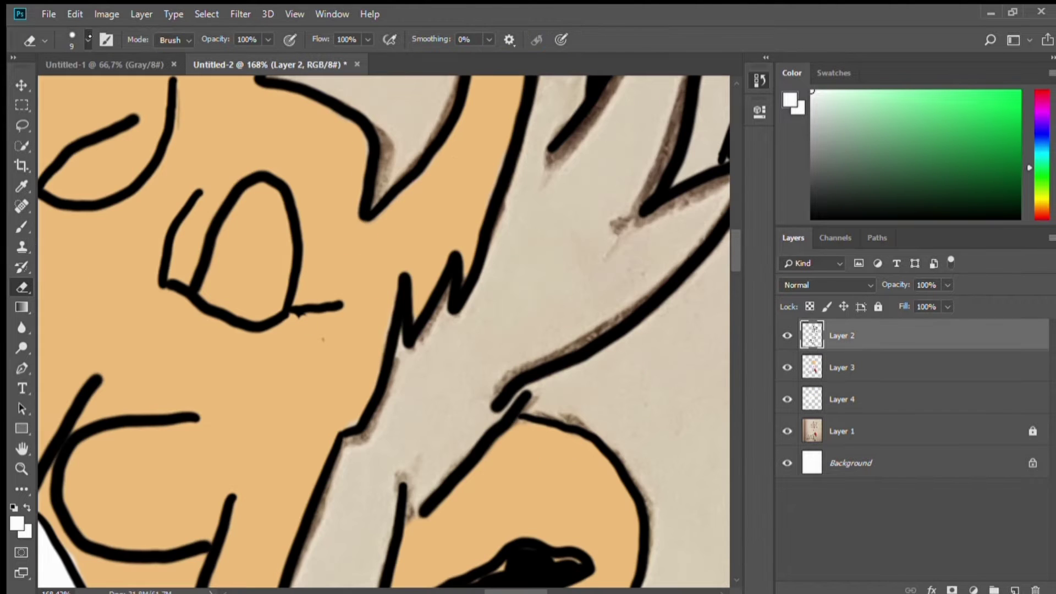
{"action": "key", "text": "d"}
{"action": "key", "text": "x"}
{"action": "key", "text": "ctrl+0"}
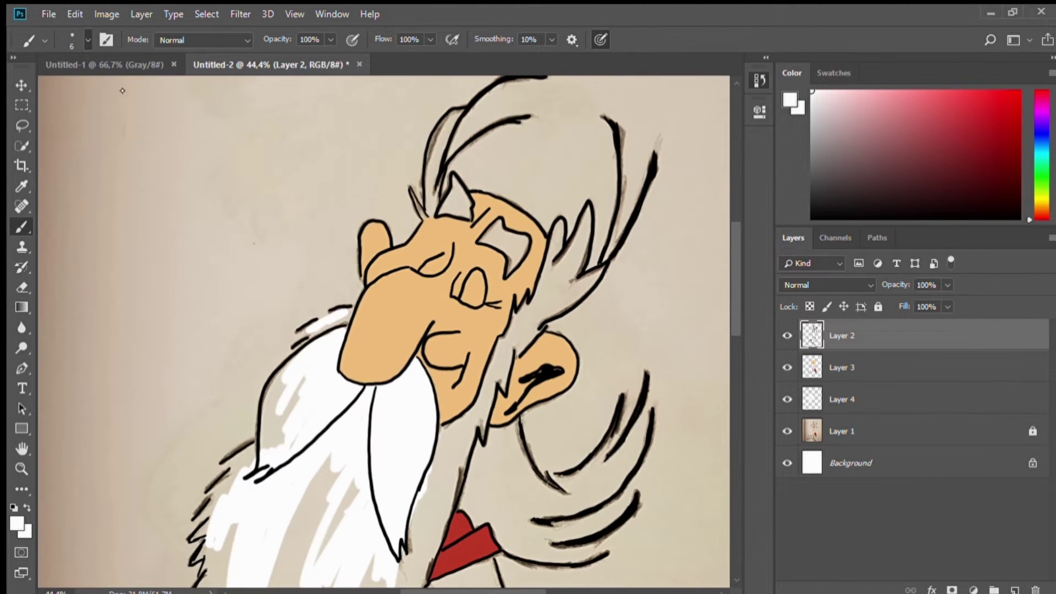
{"action": "key", "text": "alt+bracketleft"}
{"action": "key", "text": "alt+bracketleft"}
- Paint the left beard, hair and grey gaps white with a bigger brush
{"action": "left_click_drag", "start_coordinate": [295, 420], "coordinate": [322, 347]}
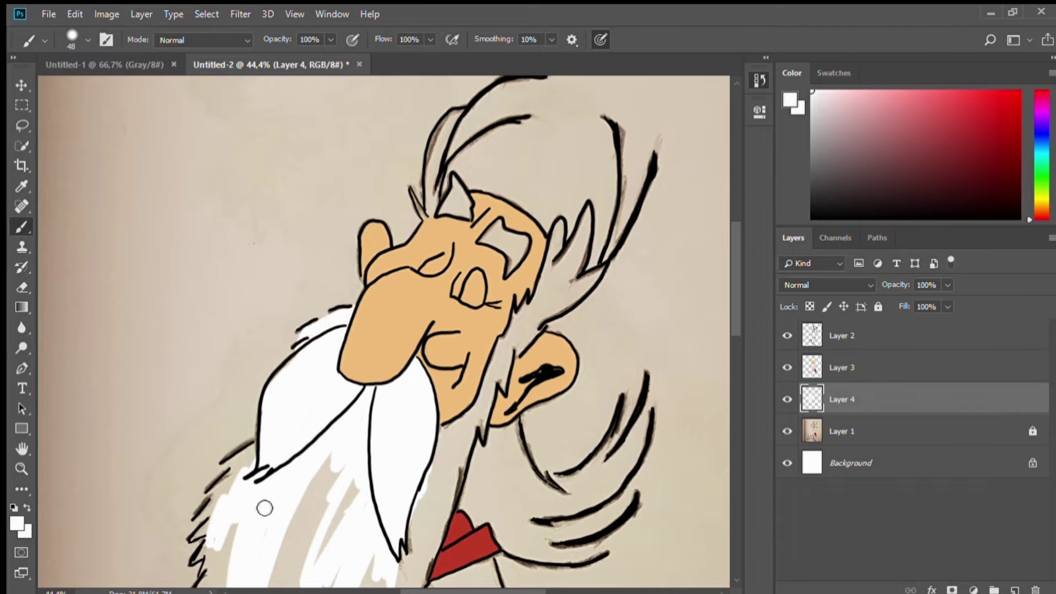
{"action": "left_click_drag", "start_coordinate": [495, 396], "coordinate": [544, 253]}
{"action": "left_click_drag", "start_coordinate": [566, 308], "coordinate": [456, 209]}
{"action": "scroll", "coordinate": [385, 330], "scroll_direction": "down", "scroll_amount": 5}
{"action": "mouse_move", "coordinate": [253, 440]}
{"action": "left_mouse_down"}
{"action": "mouse_move", "coordinate": [381, 355]}
{"action": "mouse_move", "coordinate": [358, 467]}
{"action": "left_mouse_up"}
{"action": "left_click_drag", "start_coordinate": [352, 352], "coordinate": [440, 181]}
{"action": "mouse_move", "coordinate": [231, 308]}
{"action": "left_mouse_down"}
{"action": "mouse_move", "coordinate": [212, 436]}
{"action": "mouse_move", "coordinate": [220, 539]}
{"action": "left_mouse_up"}
{"action": "scroll", "coordinate": [162, 531], "scroll_direction": "up", "scroll_amount": 5}
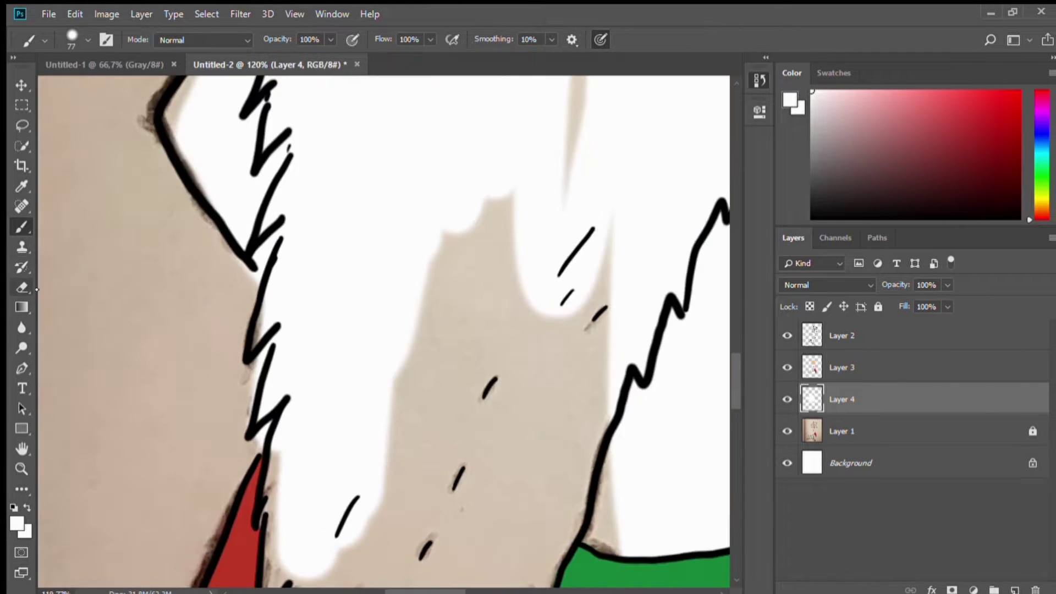
{"action": "scroll", "coordinate": [275, 440], "scroll_direction": "down", "scroll_amount": 5}
- Fill the lower beard and the gaps around the green band with white
{"action": "mouse_move", "coordinate": [297, 374]}
{"action": "left_mouse_down"}
{"action": "mouse_move", "coordinate": [281, 522]}
{"action": "mouse_move", "coordinate": [357, 275]}
{"action": "left_mouse_up"}
{"action": "mouse_move", "coordinate": [308, 495]}
{"action": "left_mouse_down"}
{"action": "mouse_move", "coordinate": [483, 512]}
{"action": "mouse_move", "coordinate": [429, 432]}
{"action": "mouse_move", "coordinate": [451, 275]}
{"action": "left_mouse_up"}
{"action": "scroll", "coordinate": [236, 401], "scroll_direction": "up", "scroll_amount": 5}
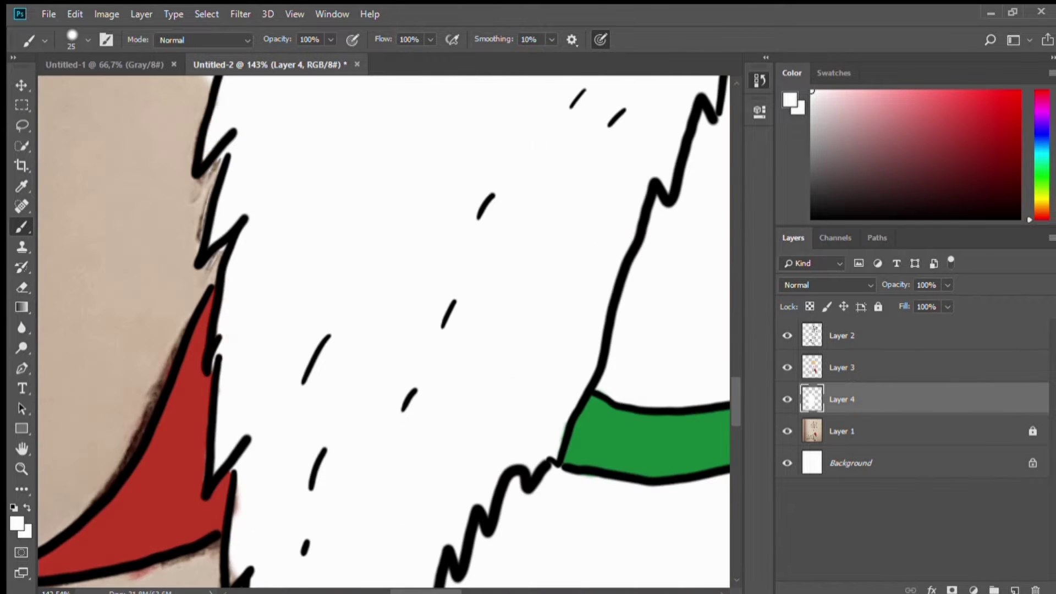
{"action": "scroll", "coordinate": [247, 476], "scroll_direction": "down", "scroll_amount": 2}
{"action": "scroll", "coordinate": [248, 476], "scroll_direction": "down", "scroll_amount": 3}
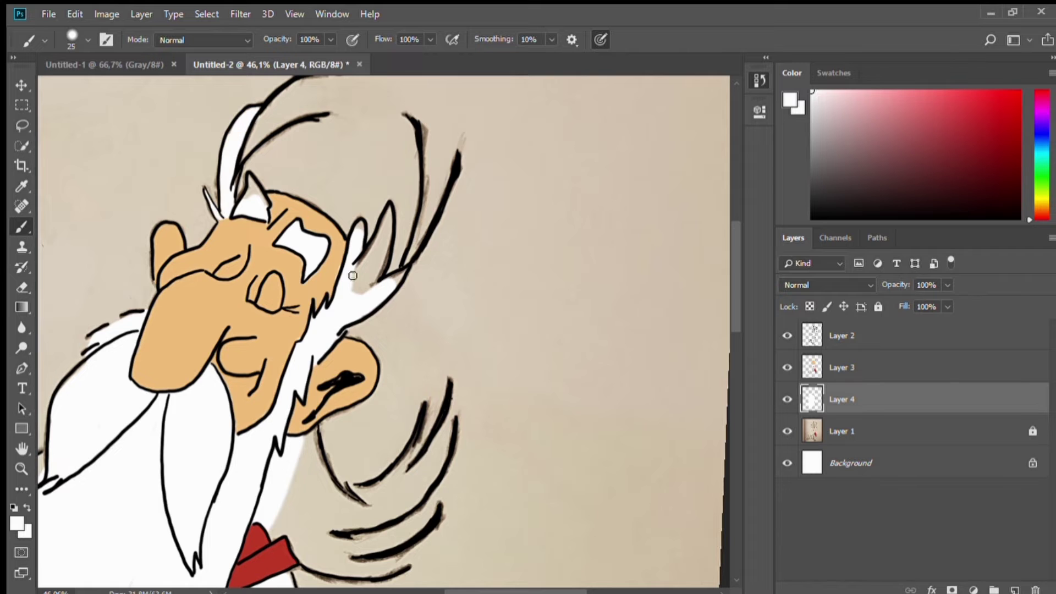
{"action": "mouse_move", "coordinate": [291, 500]}
{"action": "left_mouse_down"}
{"action": "mouse_move", "coordinate": [451, 426]}
{"action": "mouse_move", "coordinate": [358, 511]}
{"action": "left_mouse_up"}
{"action": "left_click_drag", "start_coordinate": [418, 435], "coordinate": [445, 385]}
{"action": "scroll", "coordinate": [440, 385], "scroll_direction": "down", "scroll_amount": 2}
{"action": "scroll", "coordinate": [440, 385], "scroll_direction": "down", "scroll_amount": 2}
{"action": "mouse_move", "coordinate": [429, 300]}
{"action": "left_mouse_down"}
{"action": "mouse_move", "coordinate": [374, 380]}
{"action": "mouse_move", "coordinate": [278, 304]}
{"action": "mouse_move", "coordinate": [330, 379]}
{"action": "mouse_move", "coordinate": [363, 380]}
{"action": "left_mouse_up"}
- Fill the gap between the beard curls and move the white layer above the colour layer
{"action": "key", "text": "e"}
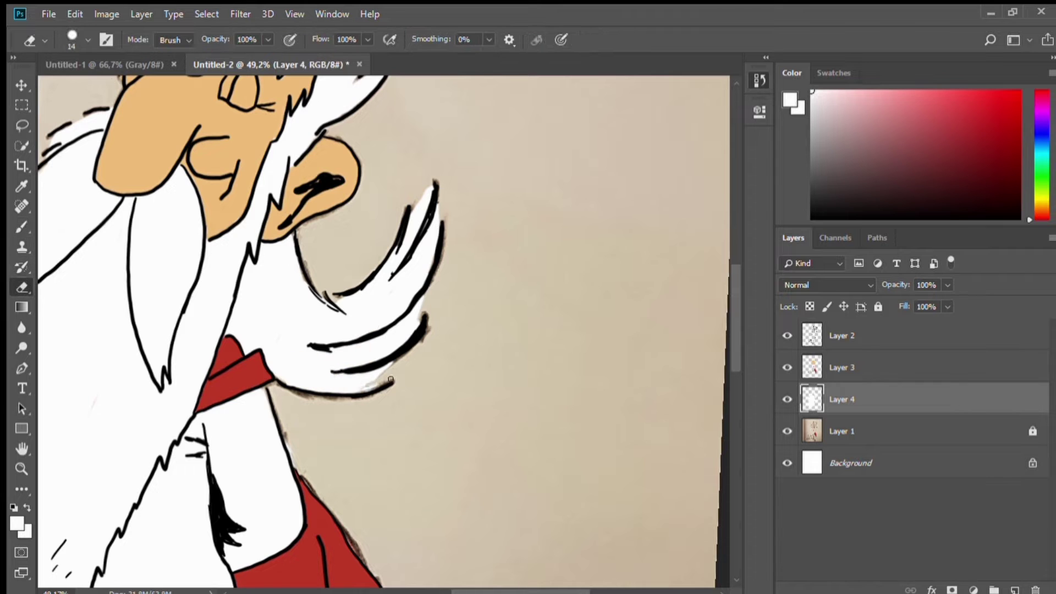
{"action": "key", "text": "b"}
{"action": "left_click_drag", "start_coordinate": [430, 193], "coordinate": [433, 221]}
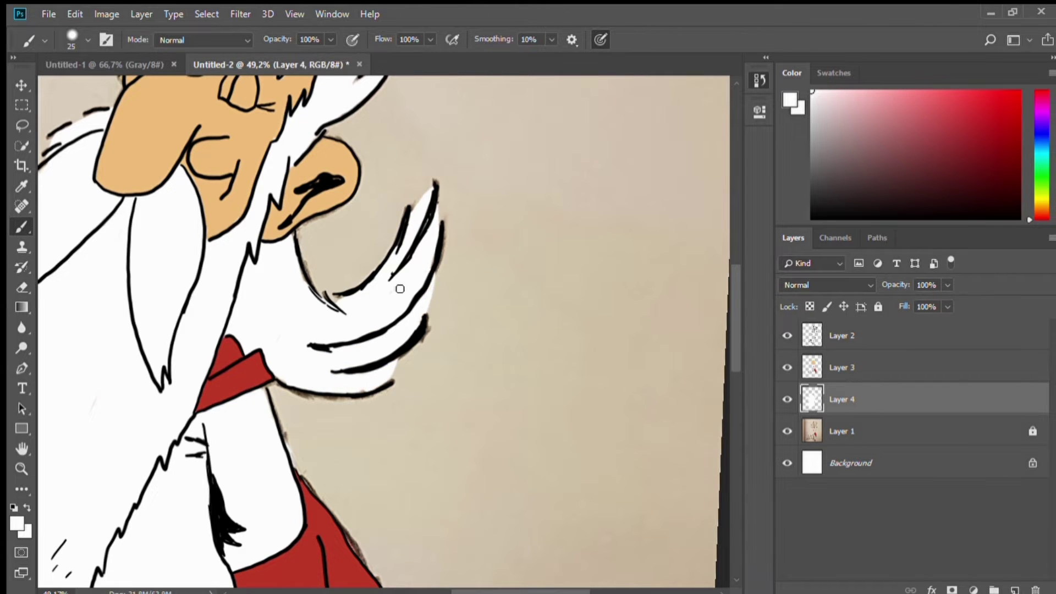
{"action": "key", "text": "ctrl+]"}
{"action": "scroll", "coordinate": [385, 330], "scroll_direction": "down", "scroll_amount": 5}
{"action": "scroll", "coordinate": [385, 330], "scroll_direction": "up", "scroll_amount": 5}
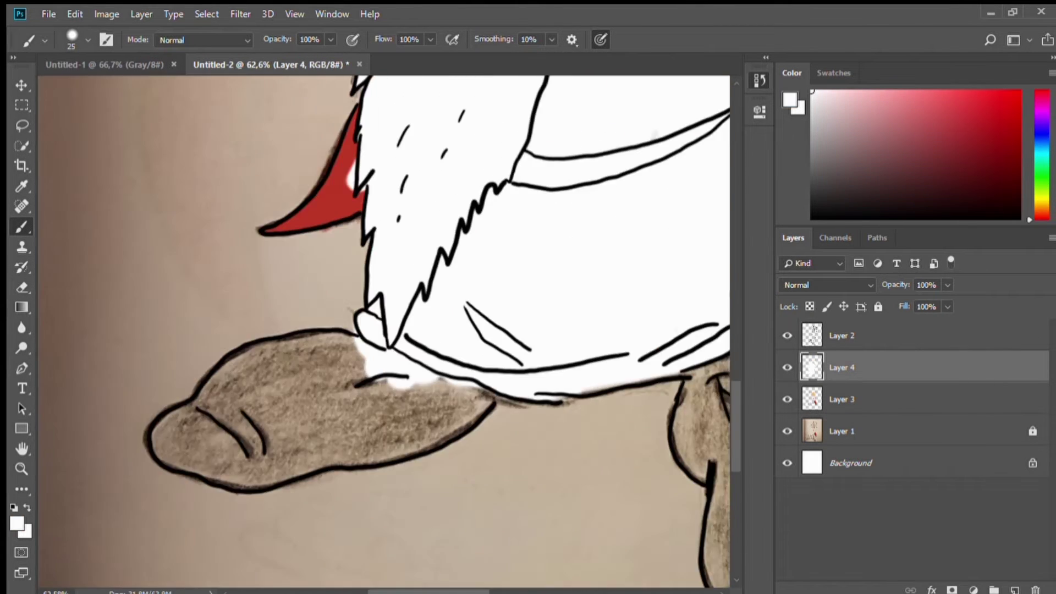
- Pick blue, select the colour layer above the white layer, and start the left foot
{"action": "left_click", "coordinate": [1029, 142]}
{"action": "left_click", "coordinate": [891, 141]}
{"action": "key", "text": "alt+["}
{"action": "key", "text": "alt+["}
{"action": "key", "text": "alt+]"}
{"action": "left_click_drag", "start_coordinate": [418, 410], "coordinate": [476, 396]}
{"action": "key", "text": "ctrl+]"}
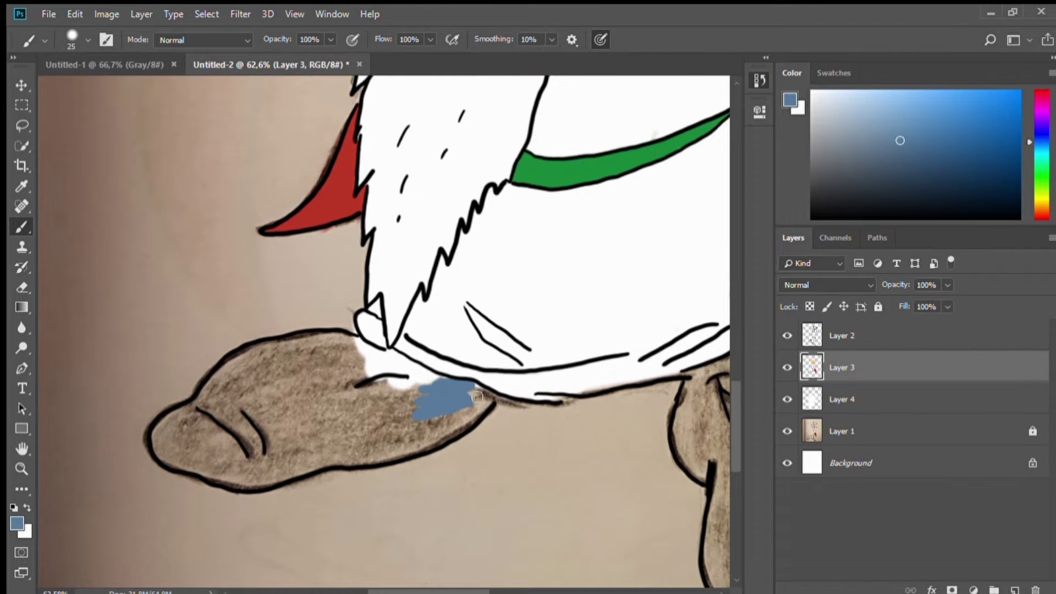
- Fill the whole left foot and its edges with blue, hiding the reference photo
{"action": "scroll", "coordinate": [477, 396], "scroll_direction": "up", "scroll_amount": 3}
{"action": "mouse_move", "coordinate": [550, 435]}
{"action": "left_mouse_down"}
{"action": "mouse_move", "coordinate": [306, 370]}
{"action": "mouse_move", "coordinate": [146, 282]}
{"action": "mouse_move", "coordinate": [377, 242]}
{"action": "left_mouse_up"}
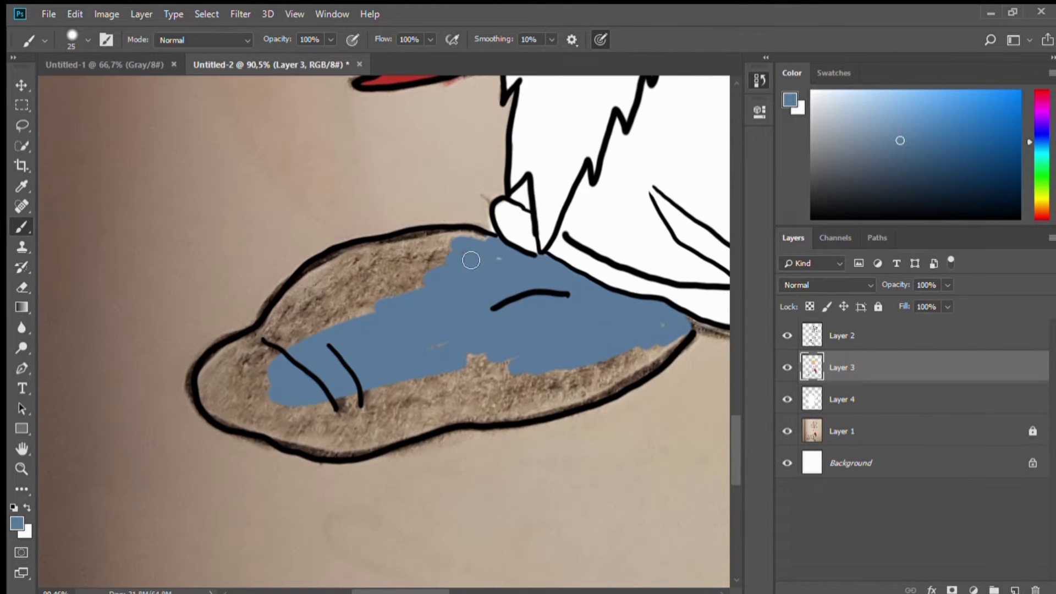
{"action": "left_click_drag", "start_coordinate": [471, 261], "coordinate": [258, 396]}
{"action": "left_click", "coordinate": [787, 431]}
{"action": "left_click_drag", "start_coordinate": [330, 440], "coordinate": [688, 330]}
{"action": "mouse_move", "coordinate": [583, 379]}
{"action": "left_mouse_down"}
{"action": "mouse_move", "coordinate": [354, 277]}
{"action": "mouse_move", "coordinate": [248, 374]}
{"action": "mouse_move", "coordinate": [352, 440]}
{"action": "mouse_move", "coordinate": [550, 401]}
{"action": "left_mouse_up"}
- With a smaller brush, close gaps in the foot outline and extend the black line under the tunic
{"action": "scroll", "coordinate": [550, 401], "scroll_direction": "up", "scroll_amount": 3}
{"action": "key", "text": "["}
{"action": "key", "text": "["}
{"action": "key", "text": "["}
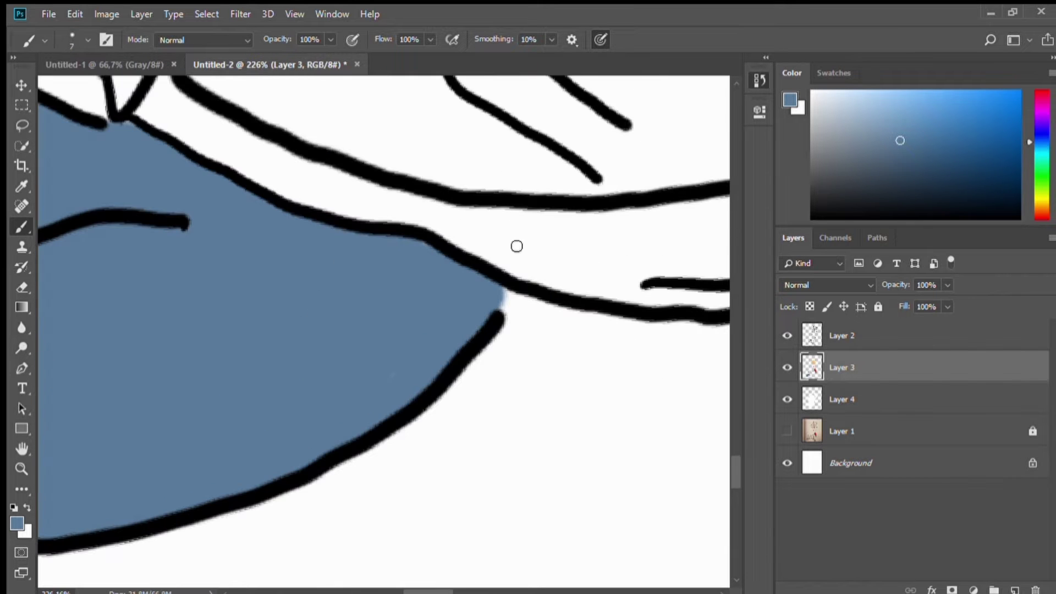
{"action": "left_click_drag", "start_coordinate": [504, 289], "coordinate": [502, 316]}
{"action": "scroll", "coordinate": [385, 330], "scroll_direction": "down", "scroll_amount": 5}
{"action": "left_click", "coordinate": [787, 431]}
{"action": "scroll", "coordinate": [385, 330], "scroll_direction": "up", "scroll_amount": 5}
{"action": "mouse_move", "coordinate": [350, 345]}
{"action": "left_mouse_down"}
{"action": "mouse_move", "coordinate": [265, 328]}
{"action": "mouse_move", "coordinate": [394, 351]}
{"action": "left_mouse_up"}
{"action": "left_click_drag", "start_coordinate": [542, 330], "coordinate": [602, 323]}
{"action": "scroll", "coordinate": [615, 270], "scroll_direction": "down", "scroll_amount": 2}
- Paint white along the tunic's bottom edge just above the outline
{"action": "left_click_drag", "start_coordinate": [330, 289], "coordinate": [584, 248]}
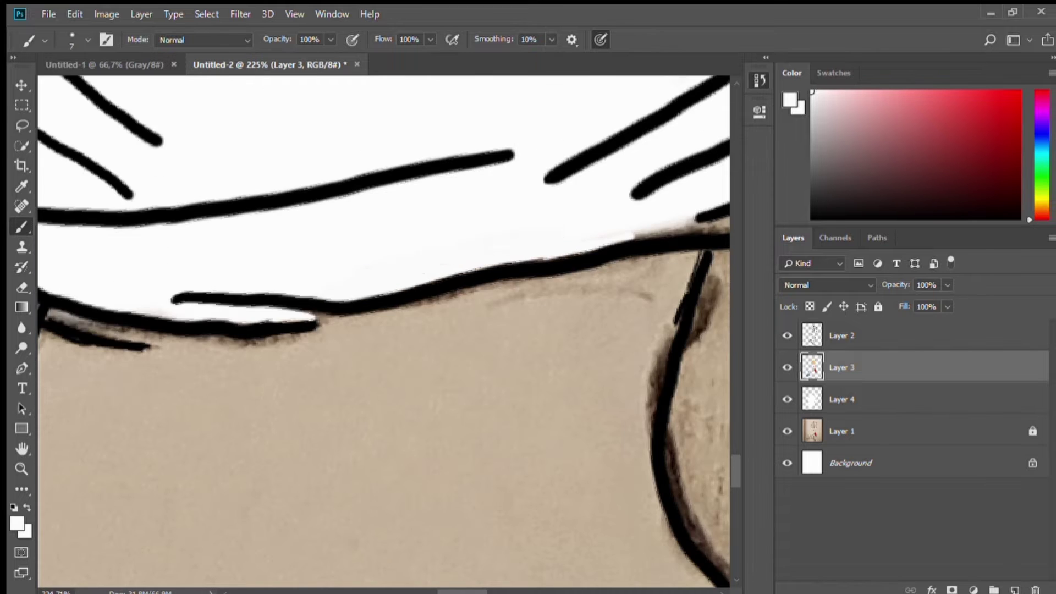
{"action": "scroll", "coordinate": [385, 330], "scroll_direction": "right", "scroll_amount": 3}
{"action": "scroll", "coordinate": [337, 311], "scroll_direction": "up", "scroll_amount": 2}
{"action": "left_click_drag", "start_coordinate": [270, 286], "coordinate": [462, 327]}
{"action": "scroll", "coordinate": [462, 327], "scroll_direction": "down", "scroll_amount": 5}
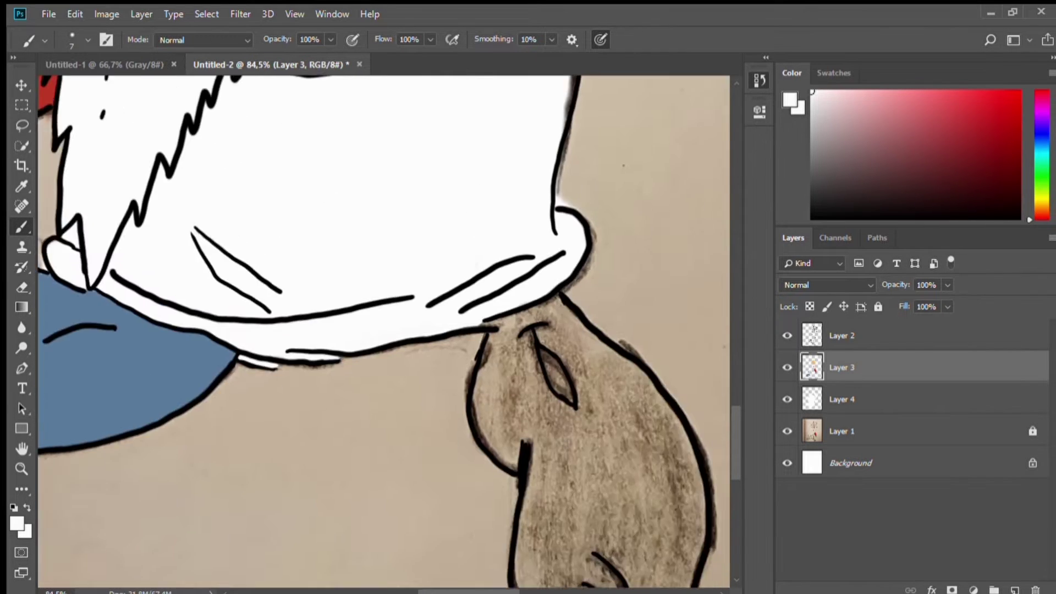
{"action": "scroll", "coordinate": [286, 352], "scroll_direction": "up", "scroll_amount": 5}
{"action": "left_click_drag", "start_coordinate": [231, 341], "coordinate": [352, 319]}
{"action": "scroll", "coordinate": [352, 319], "scroll_direction": "down", "scroll_amount": 5}
- Paint the right foot blue, covering all of its brown
{"action": "left_click", "coordinate": [110, 357], "text": "alt"}
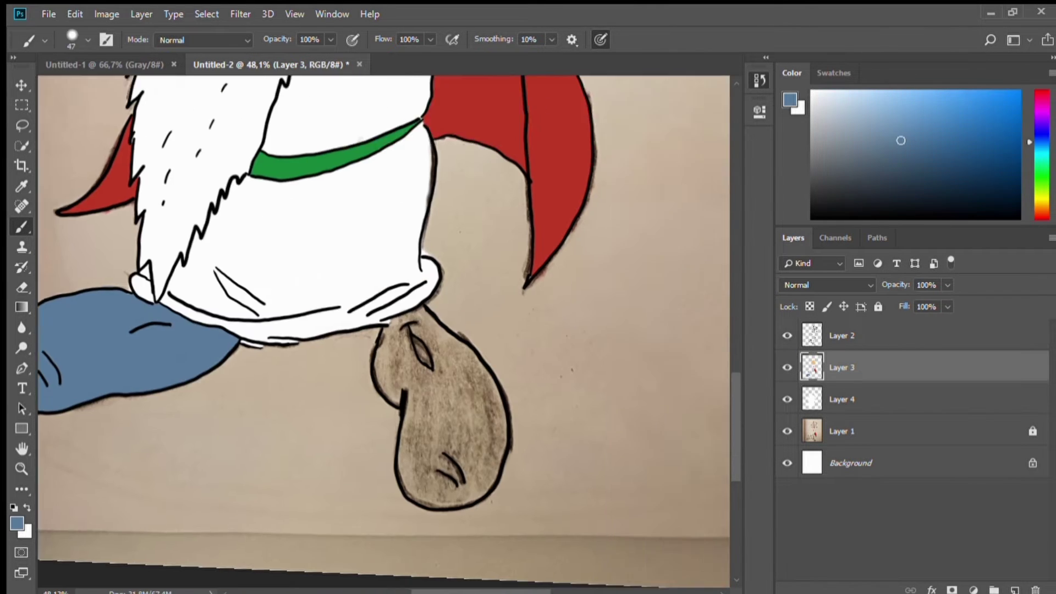
{"action": "scroll", "coordinate": [401, 330], "scroll_direction": "up", "scroll_amount": 4}
{"action": "left_click_drag", "start_coordinate": [396, 236], "coordinate": [473, 308]}
{"action": "left_click_drag", "start_coordinate": [440, 247], "coordinate": [330, 385]}
{"action": "scroll", "coordinate": [330, 275], "scroll_direction": "down", "scroll_amount": 2}
{"action": "left_click_drag", "start_coordinate": [440, 209], "coordinate": [374, 358]}
{"action": "mouse_move", "coordinate": [308, 242]}
{"action": "left_mouse_down"}
{"action": "mouse_move", "coordinate": [246, 197]}
{"action": "mouse_move", "coordinate": [462, 236]}
{"action": "left_mouse_up"}
{"action": "scroll", "coordinate": [462, 237], "scroll_direction": "up", "scroll_amount": 5}
{"action": "left_click_drag", "start_coordinate": [330, 258], "coordinate": [462, 388]}
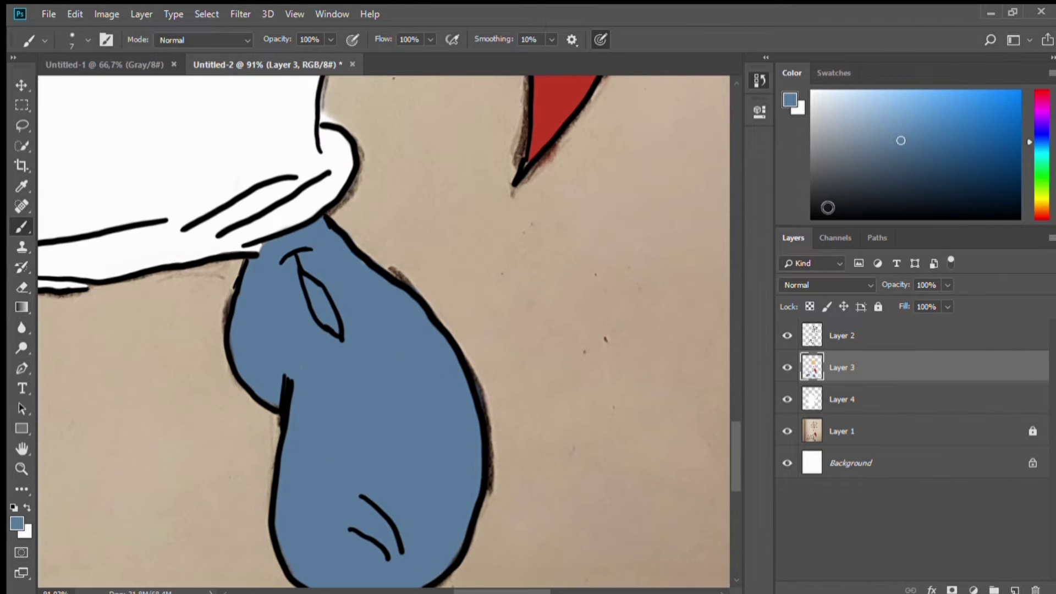
{"action": "scroll", "coordinate": [385, 330], "scroll_direction": "down", "scroll_amount": 5}
{"action": "scroll", "coordinate": [385, 330], "scroll_direction": "down", "scroll_amount": 1}
- Reset to black, group the drawing layers as 'Drawing', add a new layer, and hide the reference photo
{"action": "key", "text": "d"}
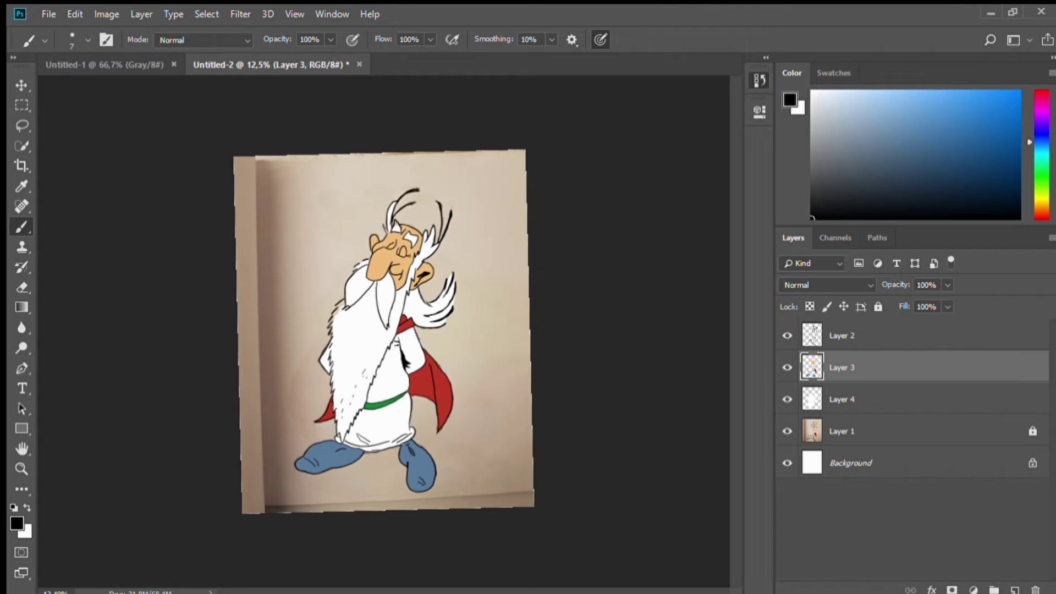
{"action": "key", "text": "ctrl+g"}
{"action": "type", "text": "g"}
{"action": "left_click", "coordinate": [841, 355]}
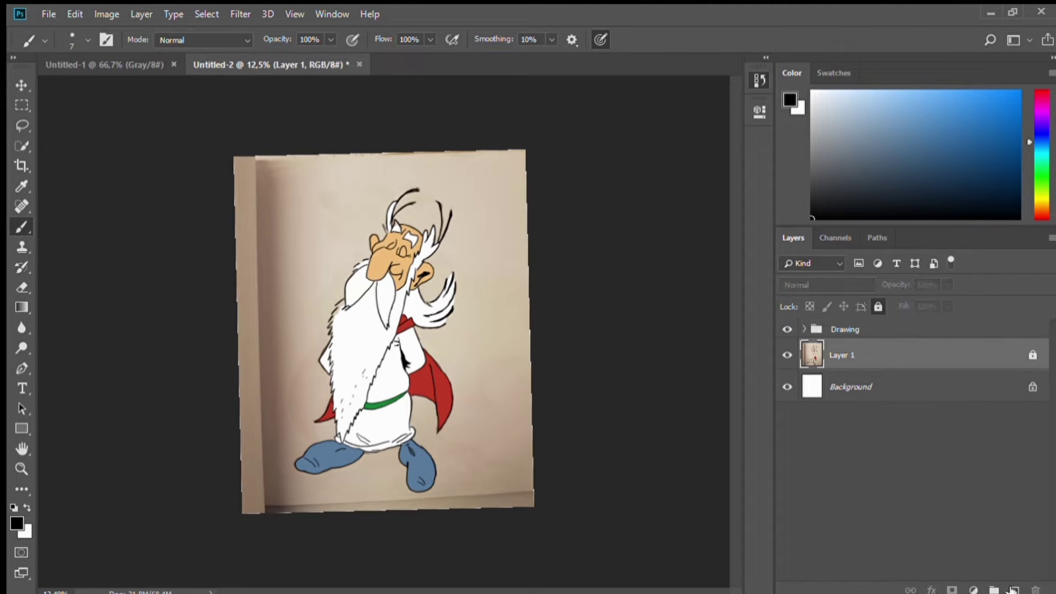
{"action": "left_click", "coordinate": [1015, 590]}
{"action": "left_click", "coordinate": [787, 387]}
{"action": "scroll", "coordinate": [462, 330], "scroll_direction": "up", "scroll_amount": 3}
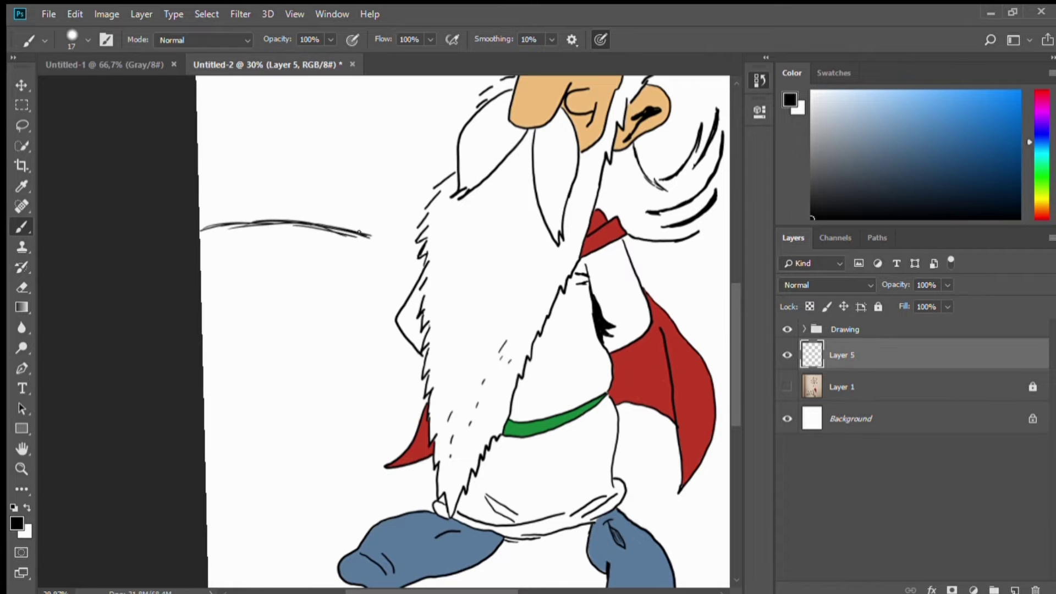
- Draw the cauldron's bottom outline and a spoon with handle, round head and inner oval
{"action": "left_click_drag", "start_coordinate": [337, 472], "coordinate": [229, 494]}
{"action": "scroll", "coordinate": [230, 494], "scroll_direction": "down", "scroll_amount": 2}
{"action": "left_click_drag", "start_coordinate": [270, 277], "coordinate": [235, 327]}
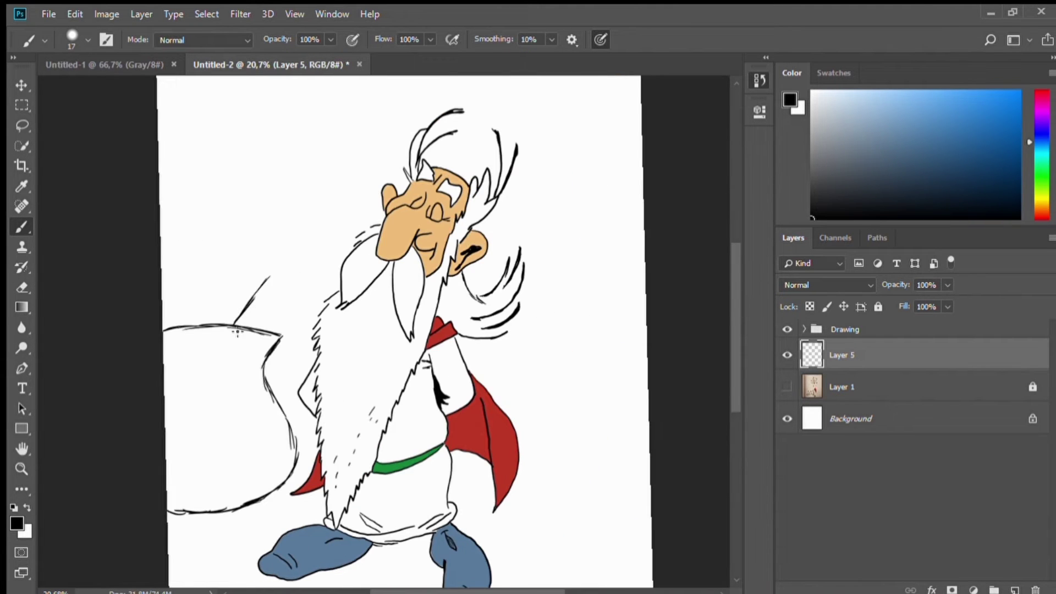
{"action": "left_click_drag", "start_coordinate": [291, 255], "coordinate": [278, 270]}
{"action": "scroll", "coordinate": [277, 271], "scroll_direction": "up", "scroll_amount": 3}
{"action": "left_click_drag", "start_coordinate": [234, 237], "coordinate": [231, 245]}
{"action": "scroll", "coordinate": [231, 245], "scroll_direction": "down", "scroll_amount": 3}
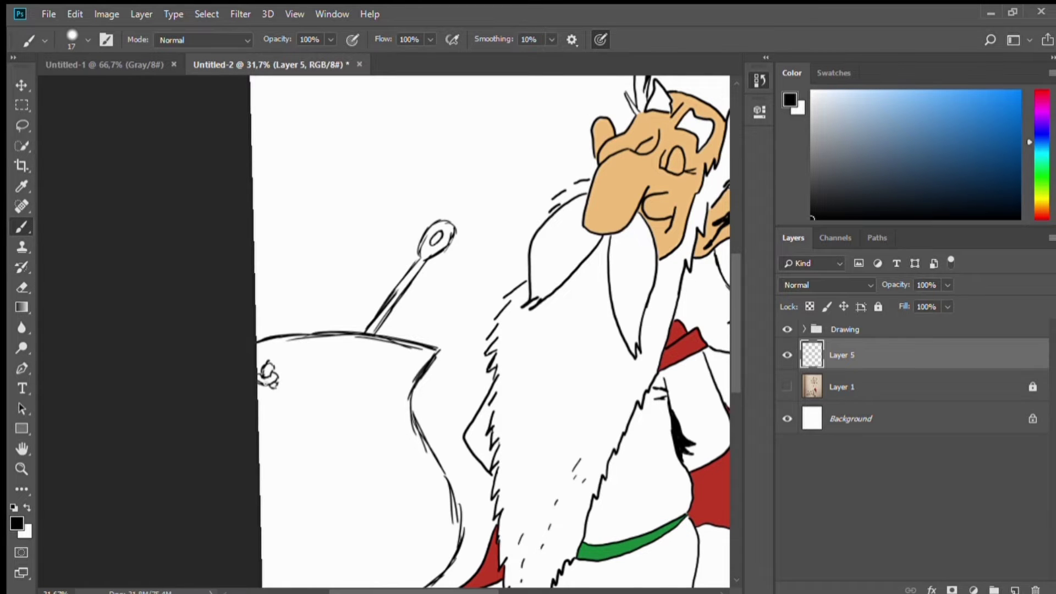
- Dot four rivets along the cauldron rim
{"action": "key", "text": "e"}
{"action": "scroll", "coordinate": [301, 333], "scroll_direction": "up", "scroll_amount": 3}
{"action": "key", "text": "b"}
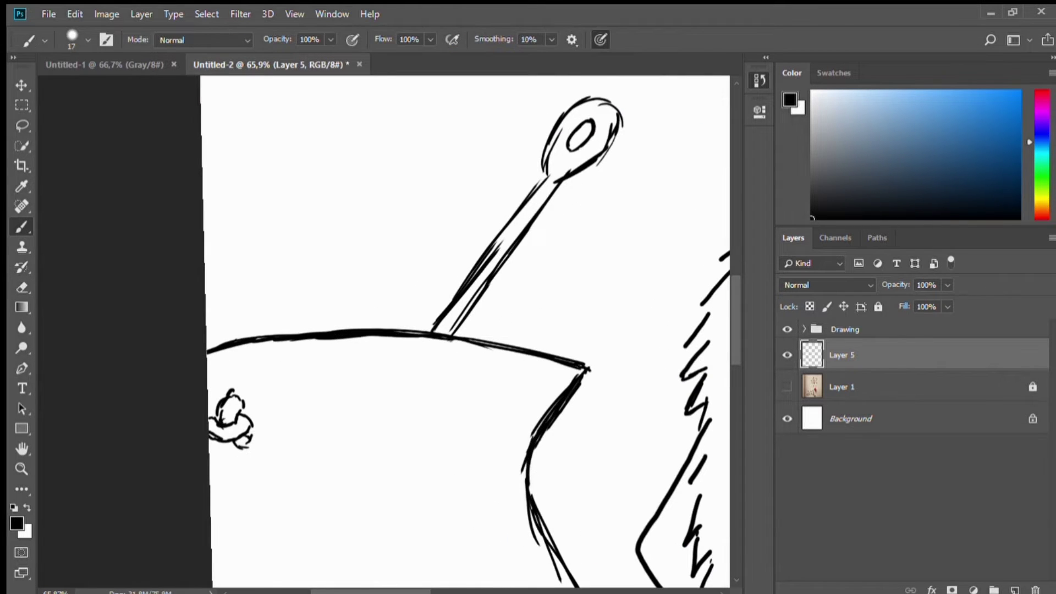
{"action": "left_click", "coordinate": [383, 357]}
{"action": "left_click", "coordinate": [434, 357]}
{"action": "left_click", "coordinate": [482, 361]}
{"action": "left_click", "coordinate": [527, 368]}
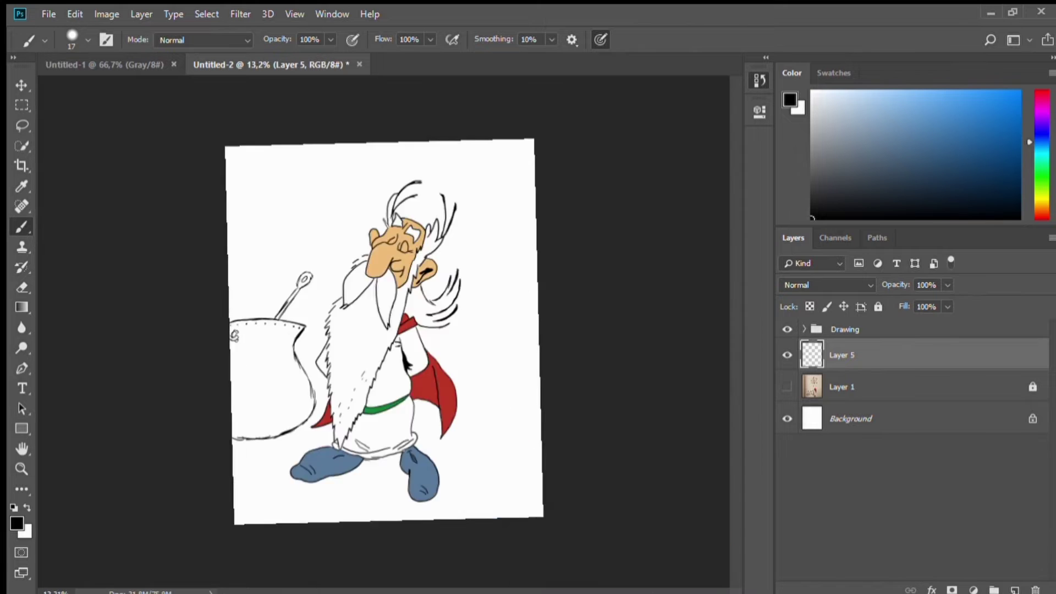
{"action": "scroll", "coordinate": [554, 376], "scroll_direction": "up", "scroll_amount": 3}
- Add a new blank layer above Layer 5 and zoom out to view the whole drawing
{"action": "key", "text": "e"}
{"action": "scroll", "coordinate": [435, 265], "scroll_direction": "down", "scroll_amount": 5}
{"action": "key", "text": "ctrl+shift+alt+n"}
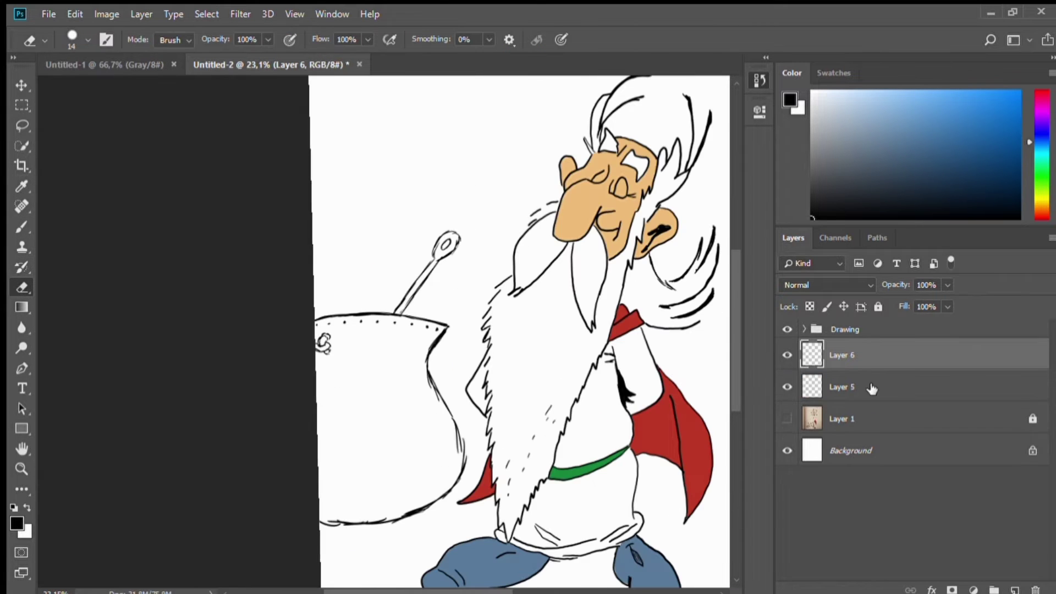
{"action": "scroll", "coordinate": [327, 346], "scroll_direction": "up", "scroll_amount": 4}
{"action": "key", "text": "b"}
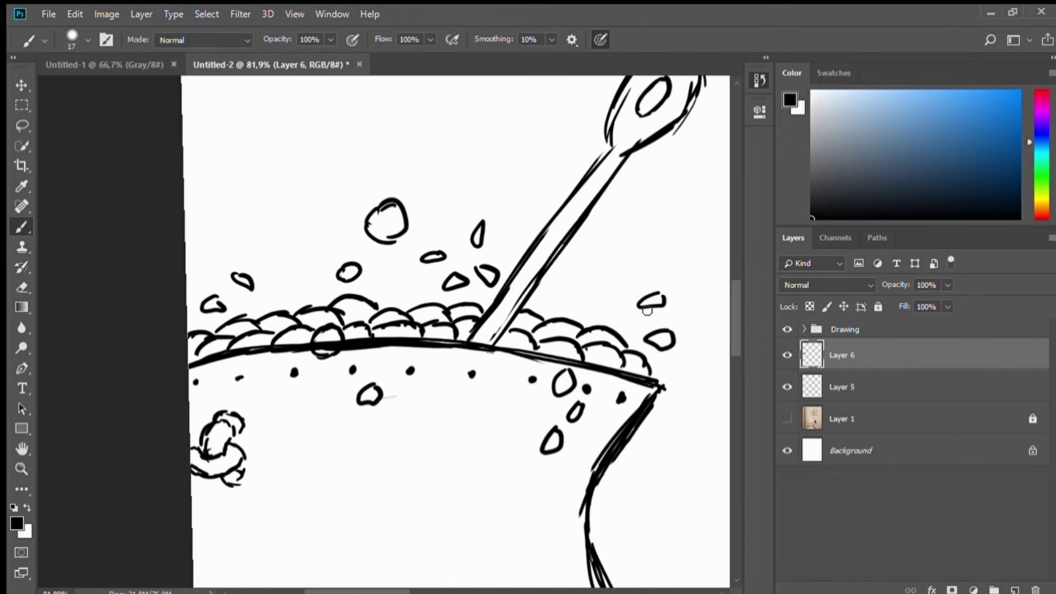
{"action": "scroll", "coordinate": [647, 311], "scroll_direction": "down", "scroll_amount": 5}
{"action": "key", "text": "alt+bracketleft"}
{"action": "scroll", "coordinate": [445, 365], "scroll_direction": "up", "scroll_amount": 4}
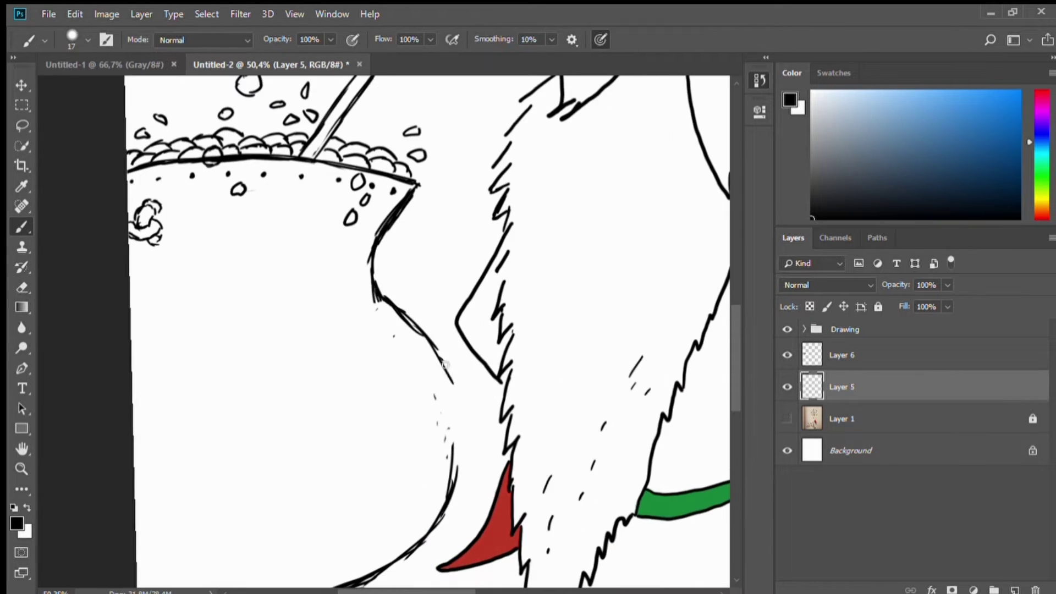
{"action": "key", "text": "e"}
{"action": "scroll", "coordinate": [445, 365], "scroll_direction": "down", "scroll_amount": 5}
{"action": "scroll", "coordinate": [195, 377], "scroll_direction": "up", "scroll_amount": 4}
{"action": "key", "text": "ctrl+shift+alt+n"}
- Paint the cauldron's rim bubbles and surrounding splashes bright green
{"action": "left_click", "coordinate": [1043, 186]}
{"action": "left_click", "coordinate": [994, 143]}
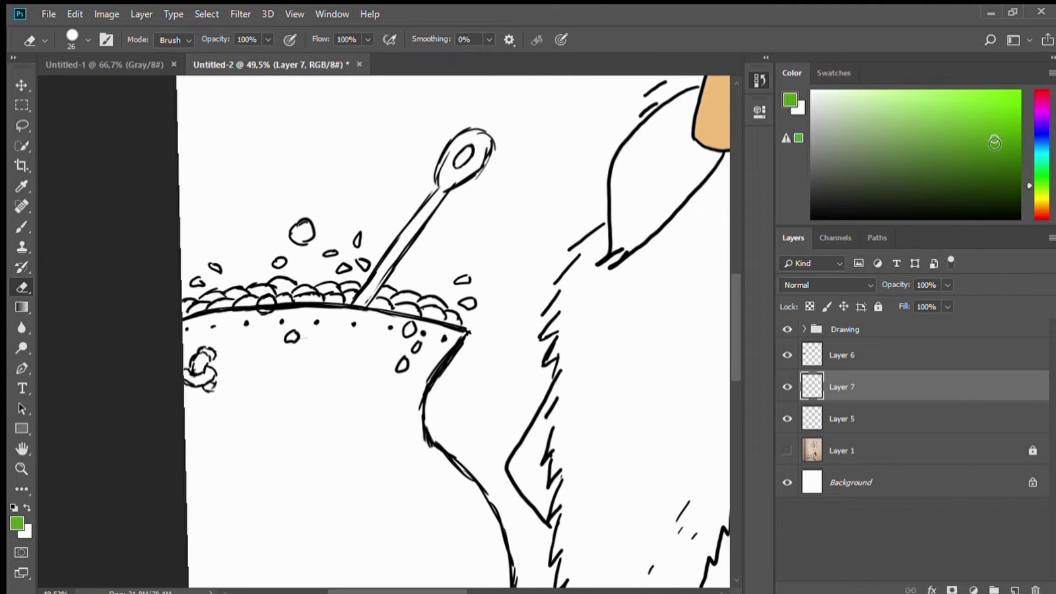
{"action": "scroll", "coordinate": [227, 297], "scroll_direction": "up", "scroll_amount": 4}
{"action": "key", "text": "b"}
{"action": "left_click_drag", "start_coordinate": [311, 308], "coordinate": [148, 330]}
{"action": "mouse_move", "coordinate": [275, 283]}
{"action": "left_mouse_down"}
{"action": "mouse_move", "coordinate": [423, 278]}
{"action": "mouse_move", "coordinate": [517, 297]}
{"action": "left_mouse_up"}
{"action": "mouse_move", "coordinate": [369, 300]}
{"action": "left_mouse_down"}
{"action": "mouse_move", "coordinate": [509, 250]}
{"action": "mouse_move", "coordinate": [345, 234]}
{"action": "left_mouse_up"}
{"action": "mouse_move", "coordinate": [567, 330]}
{"action": "left_mouse_down"}
{"action": "mouse_move", "coordinate": [386, 301]}
{"action": "mouse_move", "coordinate": [567, 328]}
{"action": "mouse_move", "coordinate": [418, 269]}
{"action": "mouse_move", "coordinate": [517, 324]}
{"action": "mouse_move", "coordinate": [396, 284]}
{"action": "left_mouse_up"}
- On a new layer moved below the line art, fill the cauldron body tan
{"action": "key", "text": "ctrl+shift+alt+n"}
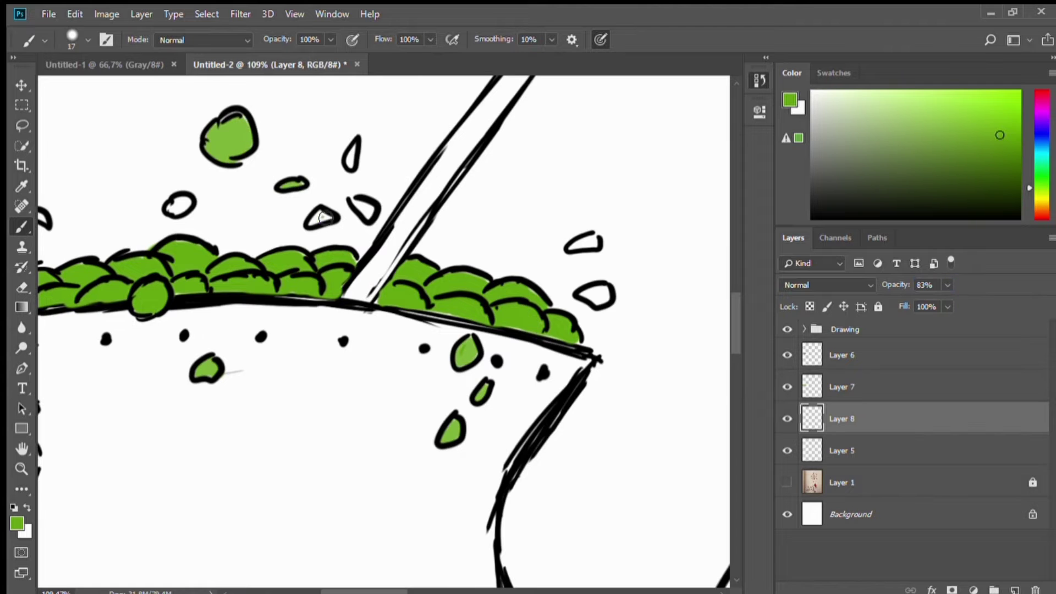
{"action": "scroll", "coordinate": [187, 185], "scroll_direction": "down", "scroll_amount": 2}
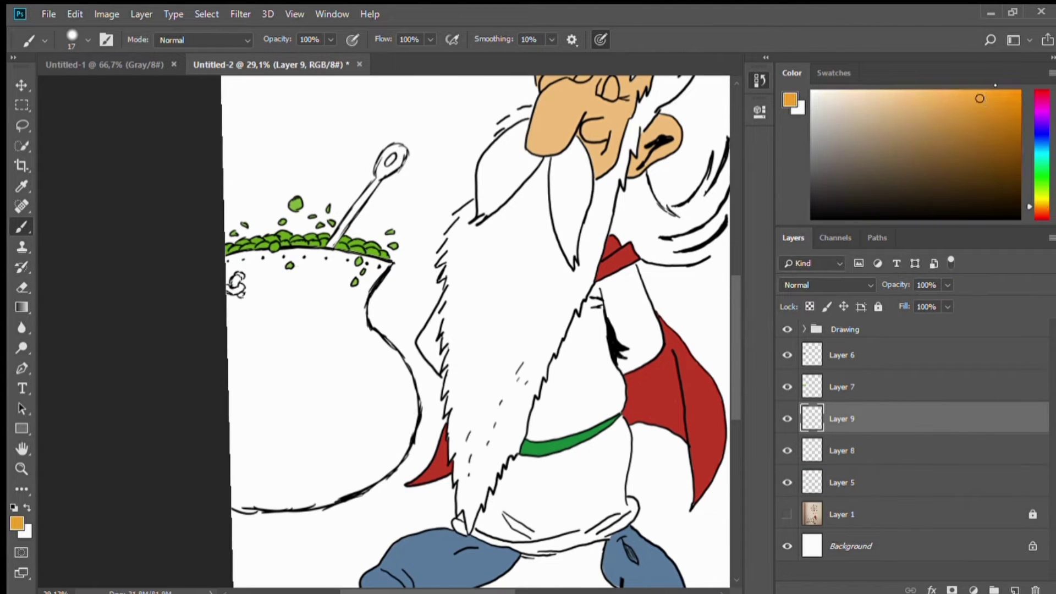
{"action": "key", "text": "ctrl+z"}
{"action": "key", "text": "ctrl+bracketleft"}
{"action": "key", "text": "ctrl+bracketleft"}
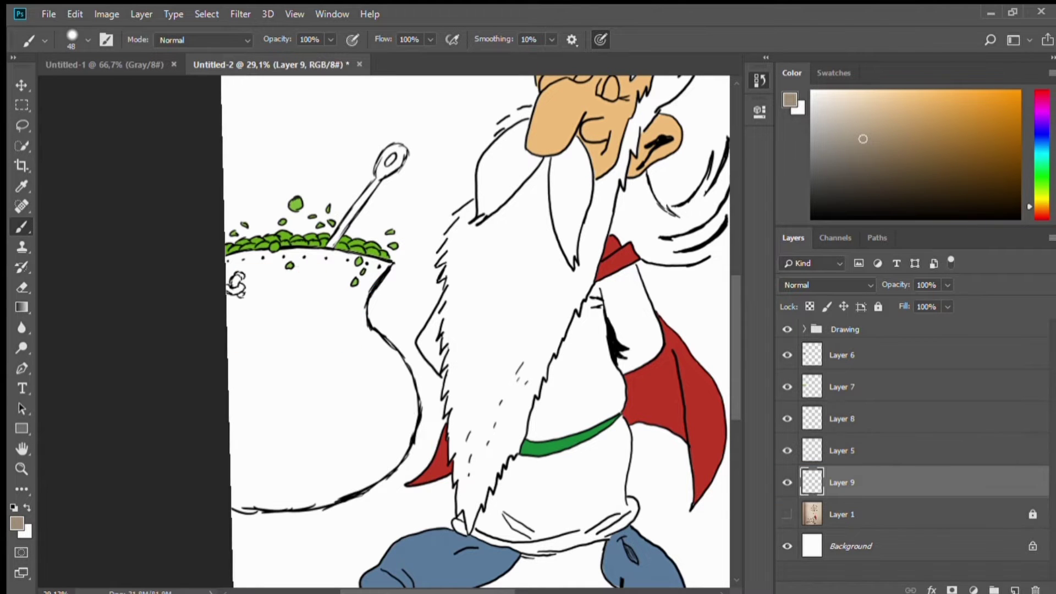
{"action": "mouse_move", "coordinate": [297, 258]}
{"action": "left_mouse_down"}
{"action": "mouse_move", "coordinate": [242, 379]}
{"action": "mouse_move", "coordinate": [341, 495]}
{"action": "mouse_move", "coordinate": [375, 278]}
{"action": "mouse_move", "coordinate": [308, 484]}
{"action": "mouse_move", "coordinate": [330, 330]}
{"action": "mouse_move", "coordinate": [385, 440]}
{"action": "mouse_move", "coordinate": [378, 397]}
{"action": "mouse_move", "coordinate": [380, 421]}
{"action": "left_mouse_up"}
- Paint the spoon handle tan and add another new layer
{"action": "scroll", "coordinate": [385, 220], "scroll_direction": "up", "scroll_amount": 3}
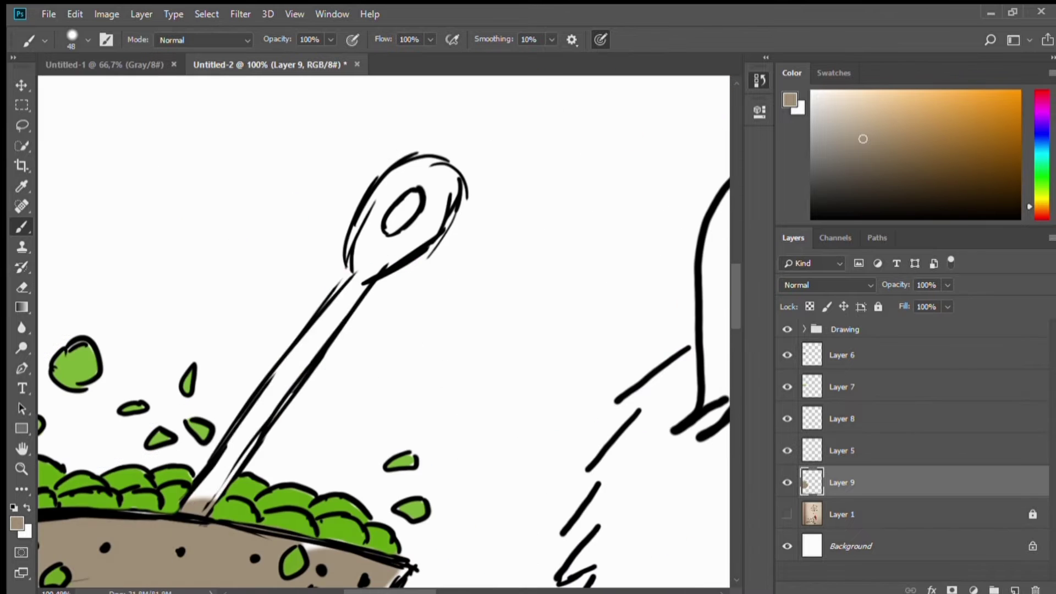
{"action": "left_click_drag", "start_coordinate": [451, 187], "coordinate": [385, 259]}
{"action": "scroll", "coordinate": [341, 363], "scroll_direction": "down", "scroll_amount": 2}
{"action": "scroll", "coordinate": [410, 450], "scroll_direction": "down", "scroll_amount": 2}
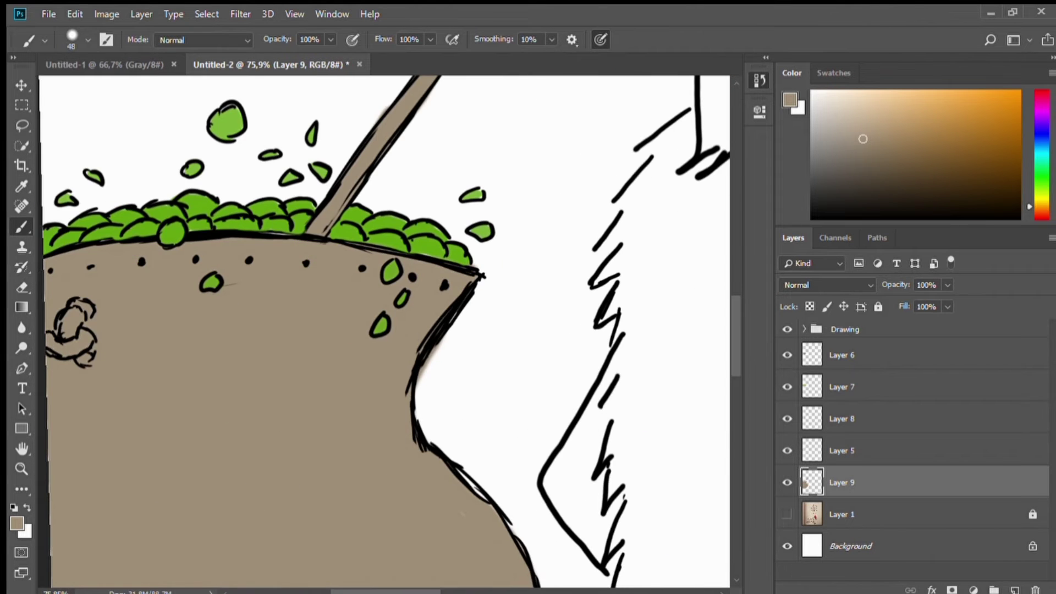
{"action": "scroll", "coordinate": [385, 330], "scroll_direction": "down", "scroll_amount": 3}
{"action": "scroll", "coordinate": [385, 330], "scroll_direction": "down", "scroll_amount": 3}
{"action": "key", "text": "ctrl+shift+alt+n"}
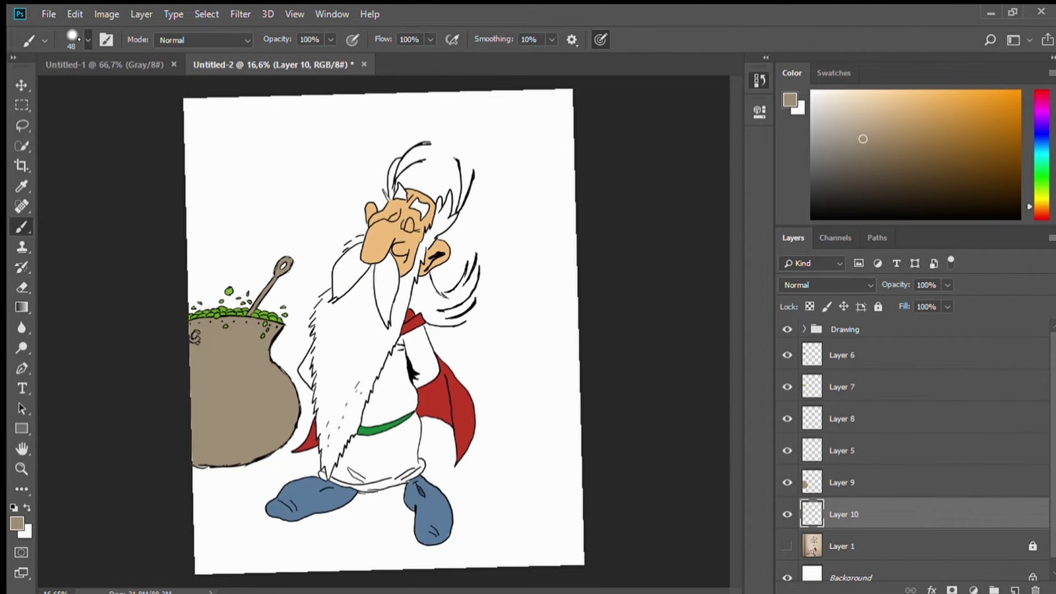
- Sketch a rock outline beside the left foot and sample the pot's tan on Layer 6
{"action": "scroll", "coordinate": [201, 539], "scroll_direction": "up", "scroll_amount": 3}
{"action": "left_click_drag", "start_coordinate": [572, 314], "coordinate": [370, 416]}
{"action": "left_click_drag", "start_coordinate": [573, 316], "coordinate": [367, 418]}
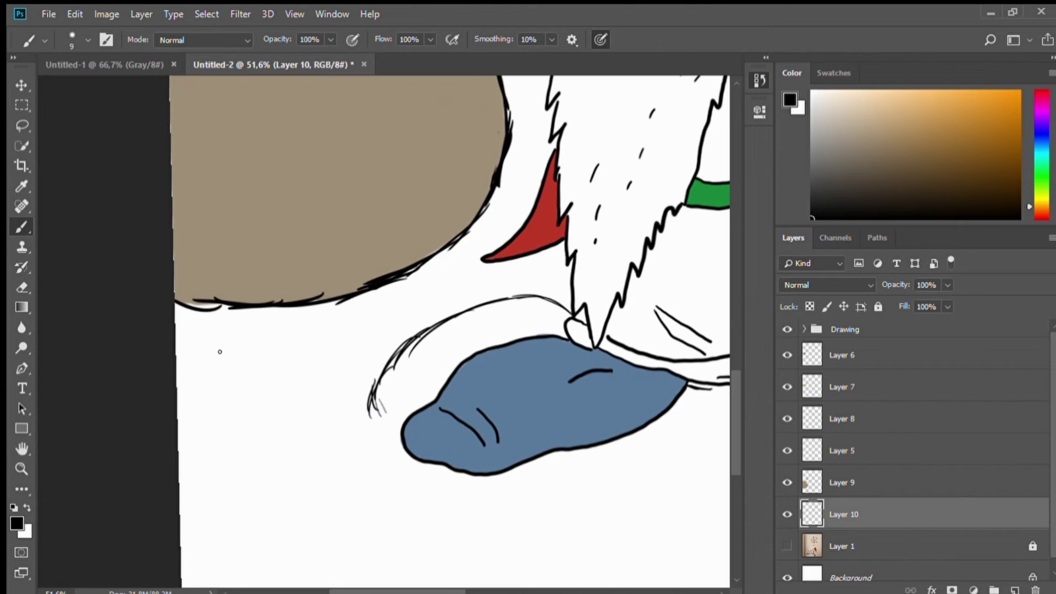
{"action": "left_click", "coordinate": [395, 260], "text": "ctrl"}
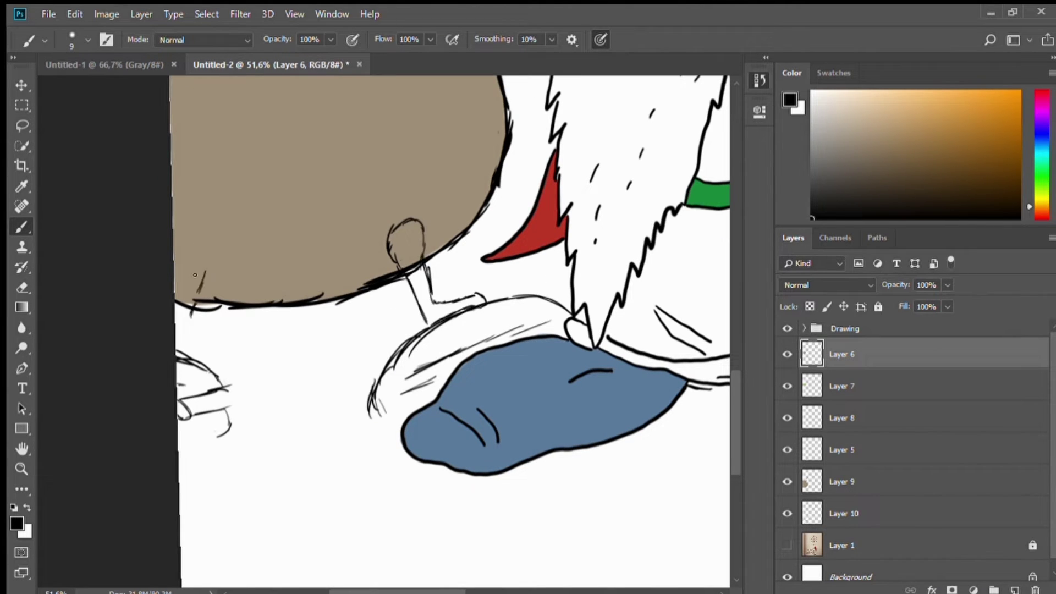
{"action": "left_click", "coordinate": [175, 269], "text": "ctrl"}
{"action": "left_click", "coordinate": [175, 269], "text": "alt"}
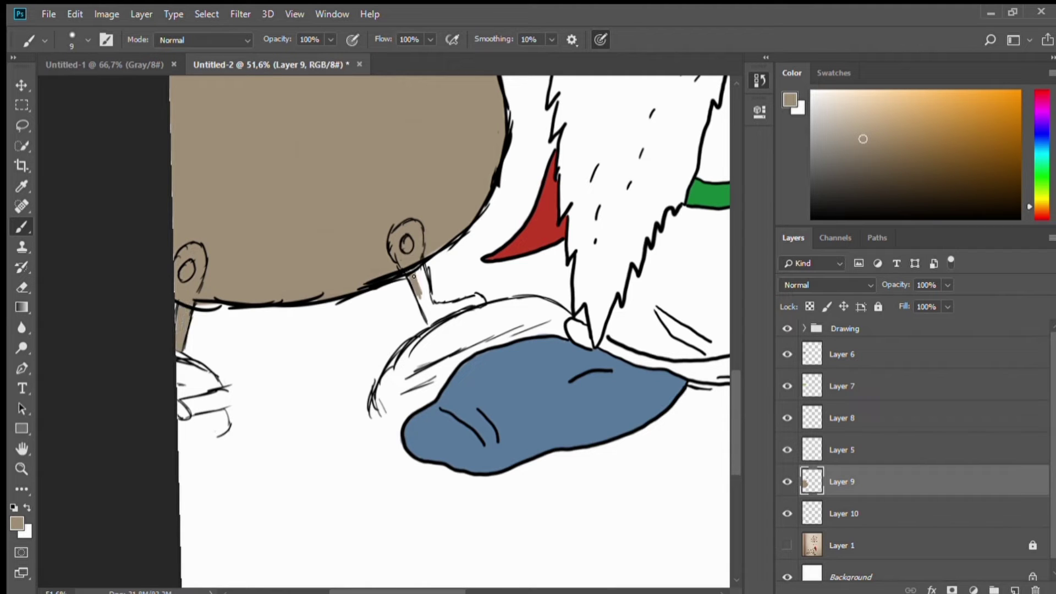
- Sketch a black log under the cauldron and shade the rock grey on a new layer
{"action": "key", "text": "d"}
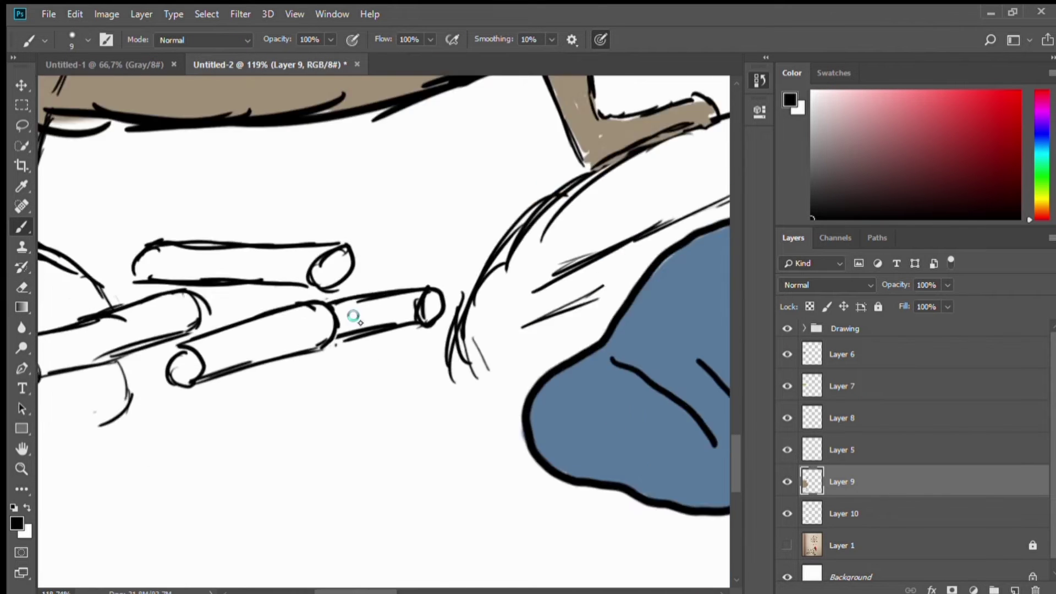
{"action": "mouse_move", "coordinate": [275, 385]}
{"action": "left_mouse_down"}
{"action": "mouse_move", "coordinate": [333, 359]}
{"action": "mouse_move", "coordinate": [322, 355]}
{"action": "left_mouse_up"}
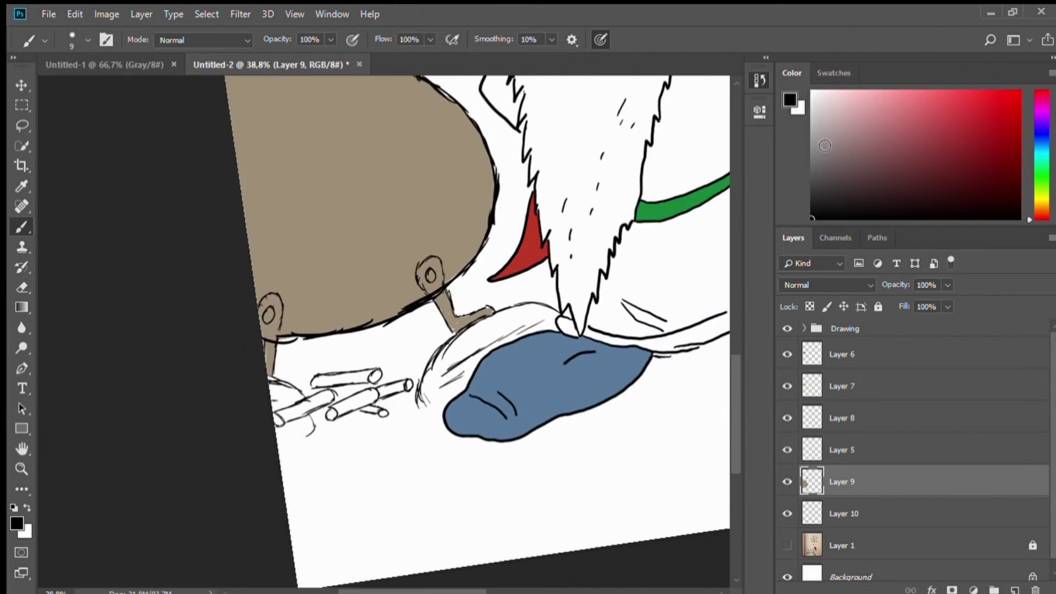
{"action": "key", "text": "ctrl+shift+alt+n"}
{"action": "mouse_move", "coordinate": [385, 415]}
{"action": "left_mouse_down"}
{"action": "mouse_move", "coordinate": [497, 348]}
{"action": "mouse_move", "coordinate": [520, 368]}
{"action": "left_mouse_up"}
- Paint the logs under the cauldron olive brown
{"action": "left_click", "coordinate": [1041, 204]}
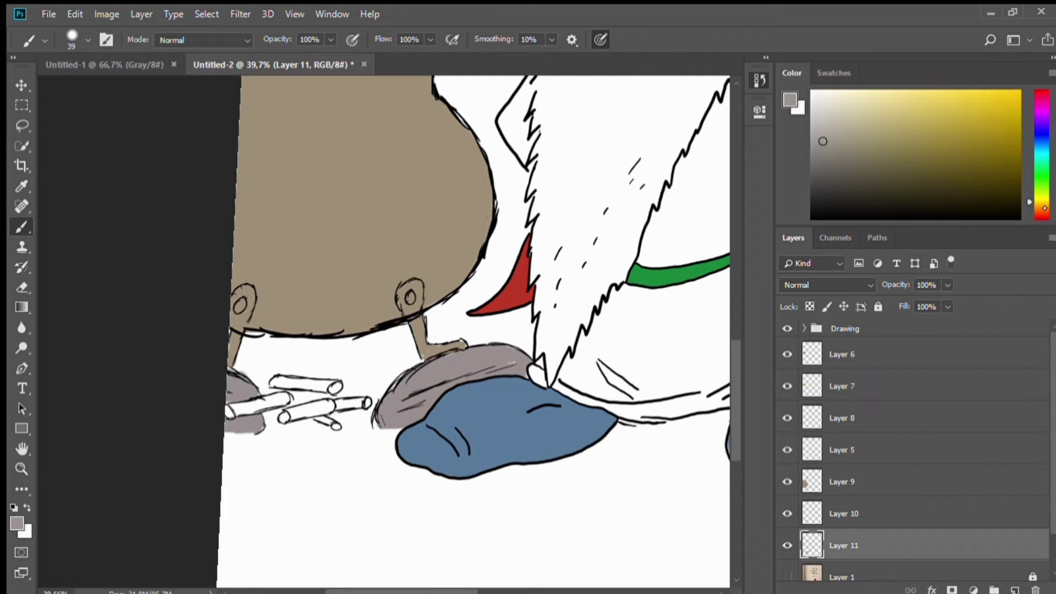
{"action": "left_click", "coordinate": [997, 168]}
{"action": "left_click", "coordinate": [231, 411]}
{"action": "scroll", "coordinate": [268, 433], "scroll_direction": "up", "scroll_amount": 5}
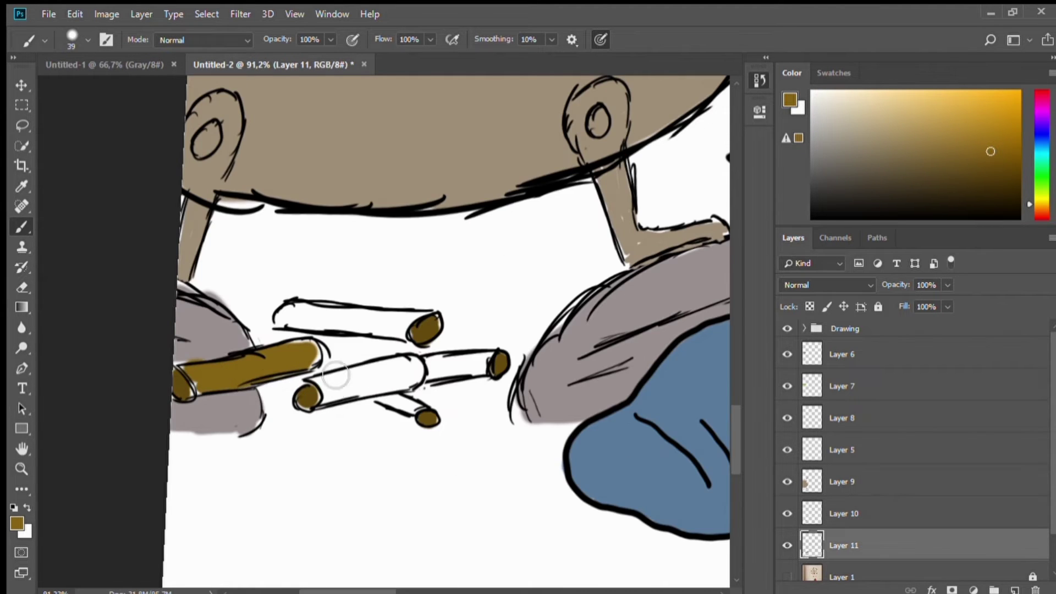
{"action": "left_click_drag", "start_coordinate": [314, 396], "coordinate": [495, 363]}
{"action": "left_click_drag", "start_coordinate": [385, 404], "coordinate": [435, 418]}
{"action": "left_click_drag", "start_coordinate": [275, 313], "coordinate": [412, 336]}
{"action": "scroll", "coordinate": [412, 337], "scroll_direction": "down", "scroll_amount": 5}
- On a new layer, paint an orange fire bed around the logs, erasing it off the top log
{"action": "key", "text": "ctrl+shift+alt+n"}
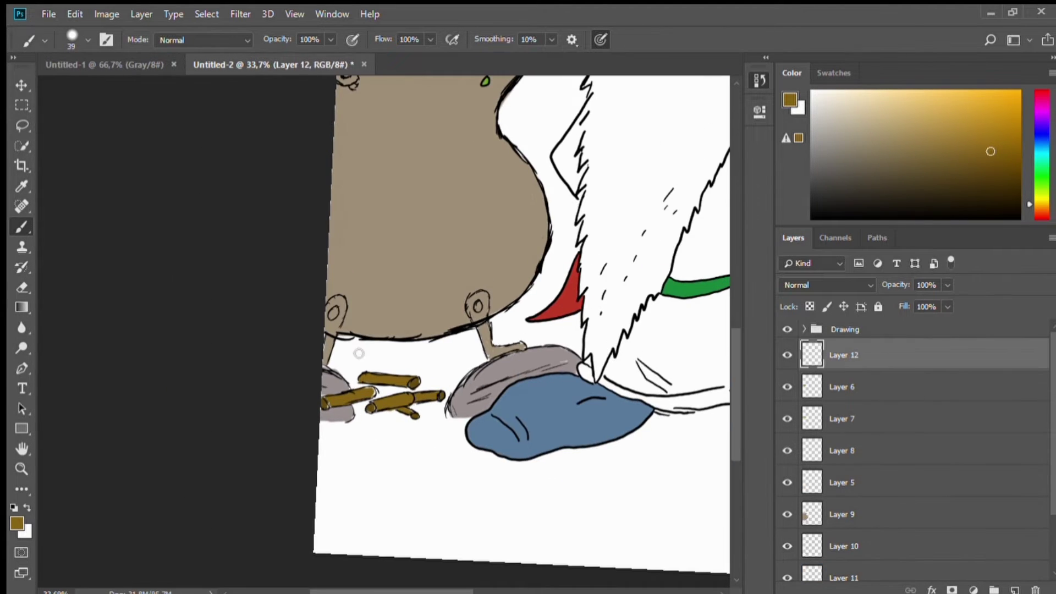
{"action": "left_click", "coordinate": [1041, 214]}
{"action": "left_click", "coordinate": [1017, 93]}
{"action": "left_click", "coordinate": [1041, 210]}
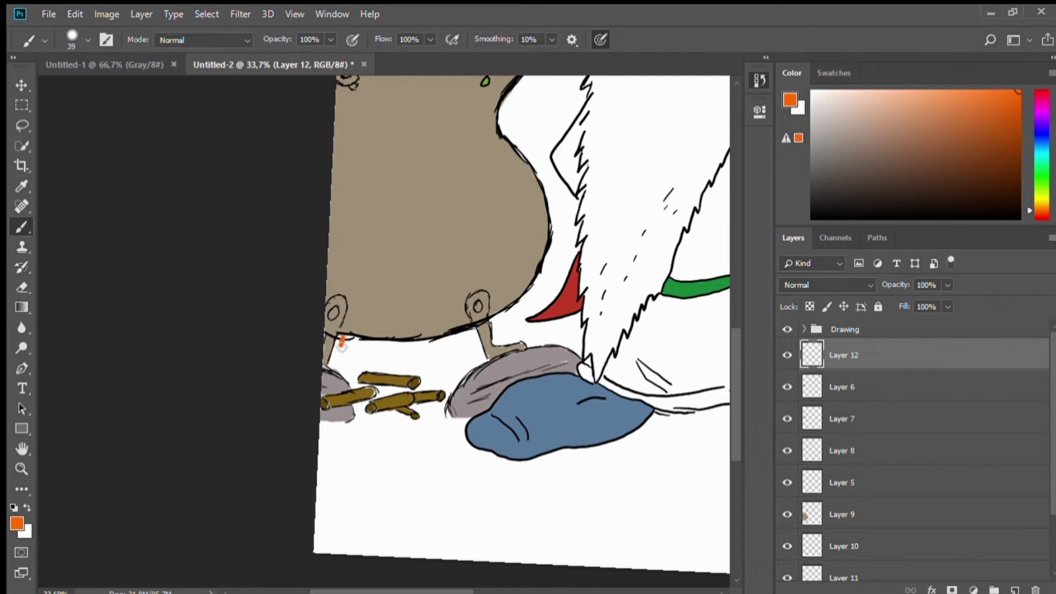
{"action": "mouse_move", "coordinate": [342, 344]}
{"action": "left_mouse_down"}
{"action": "mouse_move", "coordinate": [380, 380]}
{"action": "mouse_move", "coordinate": [468, 363]}
{"action": "mouse_move", "coordinate": [253, 385]}
{"action": "left_mouse_up"}
{"action": "scroll", "coordinate": [391, 403], "scroll_direction": "up", "scroll_amount": 5}
{"action": "left_click_drag", "start_coordinate": [330, 391], "coordinate": [572, 423]}
{"action": "left_click_drag", "start_coordinate": [583, 380], "coordinate": [286, 407]}
{"action": "key", "text": "e"}
{"action": "left_click_drag", "start_coordinate": [275, 324], "coordinate": [481, 339]}
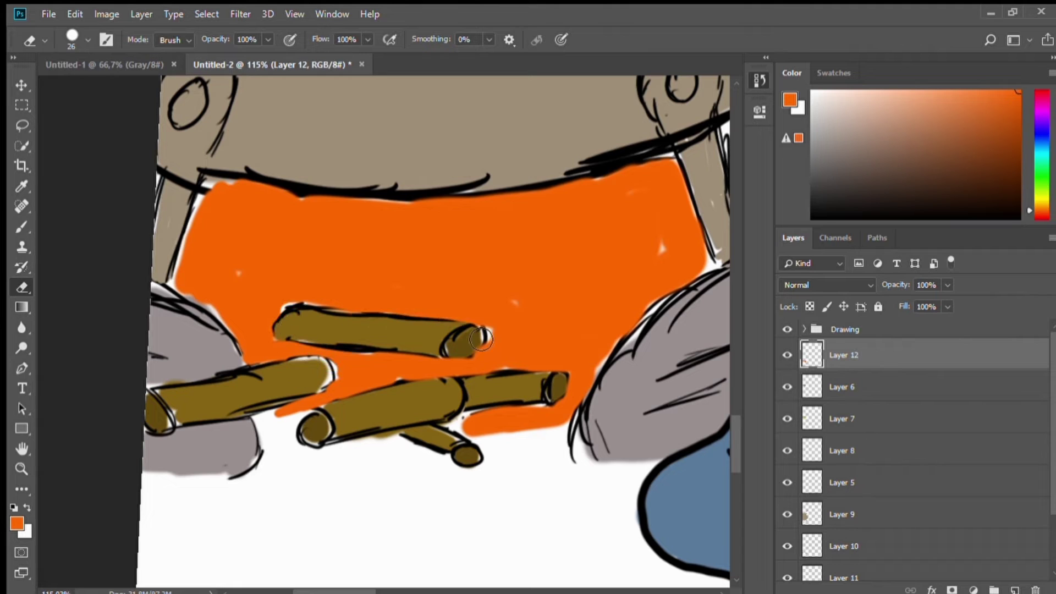
{"action": "key", "text": "b"}
{"action": "scroll", "coordinate": [220, 193], "scroll_direction": "down", "scroll_amount": 5}
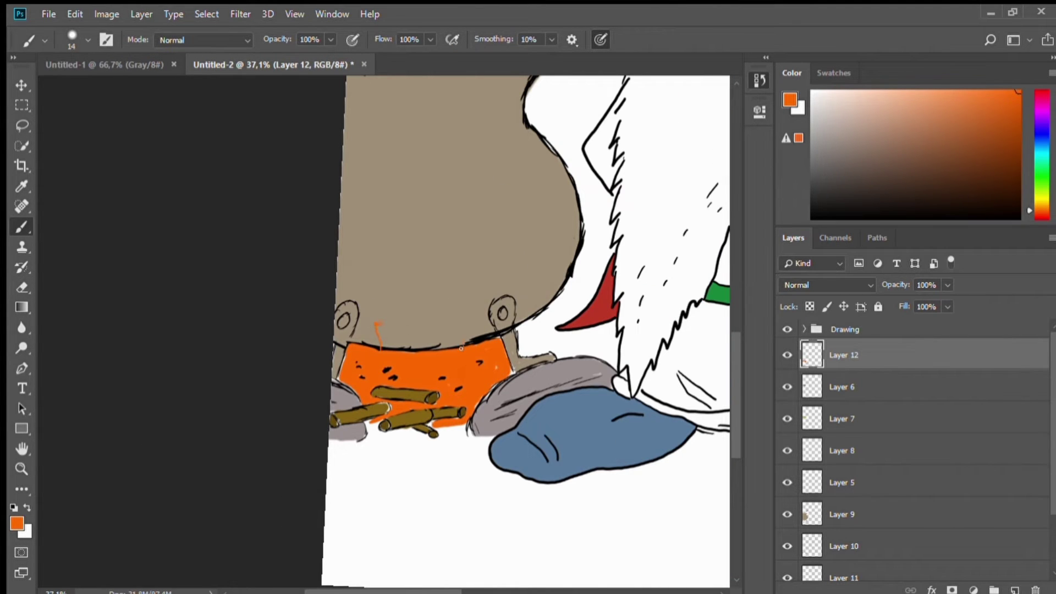
- Paint yellow flames with a black hollow centre and orange streaks running through them
{"action": "left_click_drag", "start_coordinate": [1041, 211], "coordinate": [1041, 204]}
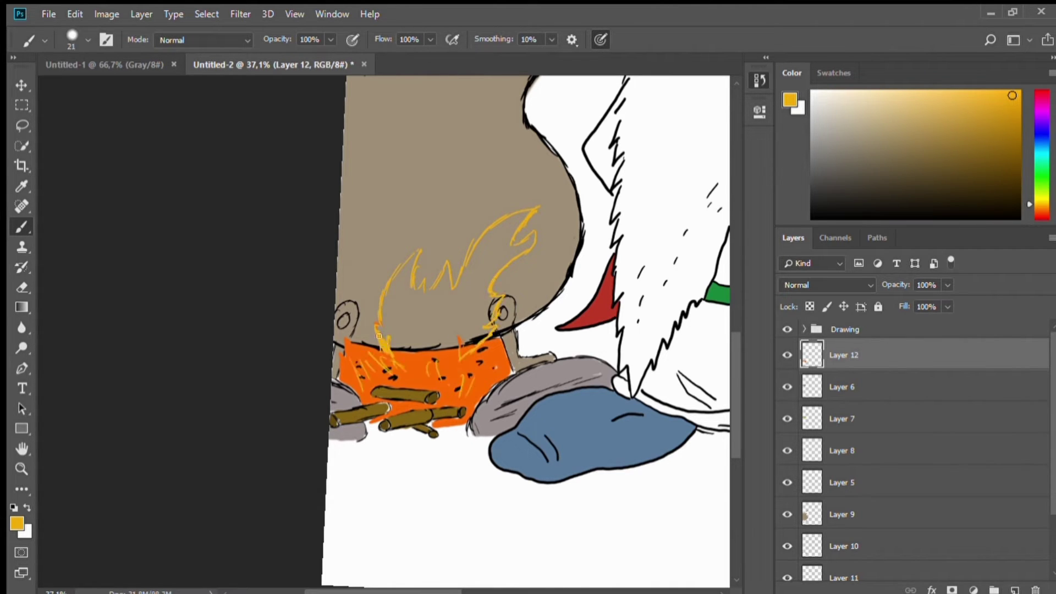
{"action": "mouse_move", "coordinate": [524, 244]}
{"action": "left_mouse_down"}
{"action": "mouse_move", "coordinate": [484, 259]}
{"action": "mouse_move", "coordinate": [493, 258]}
{"action": "left_mouse_up"}
{"action": "scroll", "coordinate": [475, 267], "scroll_direction": "up", "scroll_amount": 3}
{"action": "mouse_move", "coordinate": [393, 350]}
{"action": "left_mouse_down"}
{"action": "mouse_move", "coordinate": [417, 295]}
{"action": "mouse_move", "coordinate": [366, 314]}
{"action": "mouse_move", "coordinate": [408, 377]}
{"action": "mouse_move", "coordinate": [595, 201]}
{"action": "left_mouse_up"}
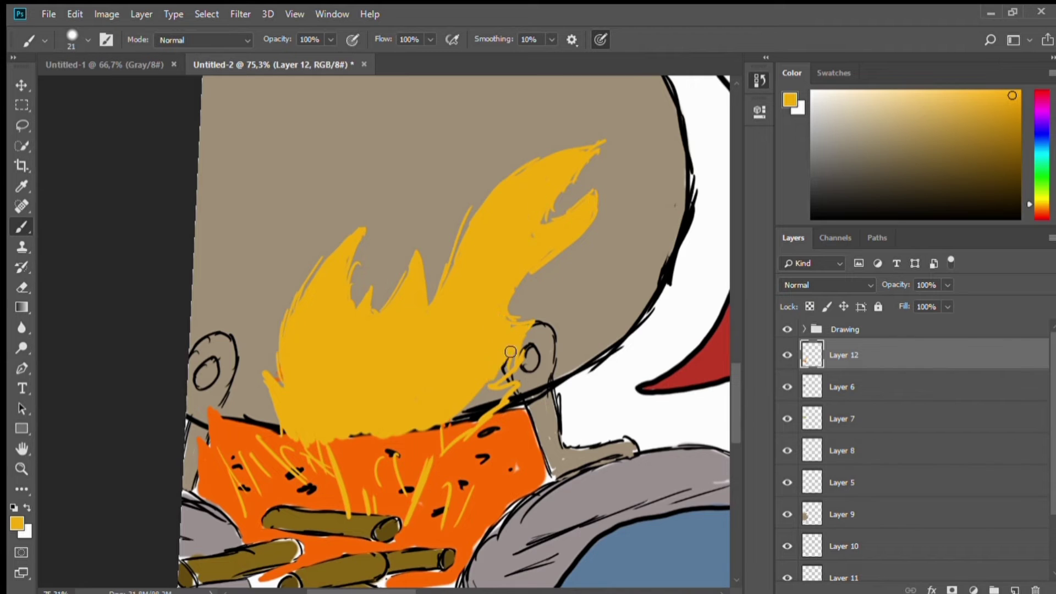
{"action": "left_click_drag", "start_coordinate": [510, 351], "coordinate": [535, 388]}
{"action": "mouse_move", "coordinate": [362, 407]}
{"action": "left_mouse_down"}
{"action": "mouse_move", "coordinate": [385, 379]}
{"action": "mouse_move", "coordinate": [376, 401]}
{"action": "left_mouse_up"}
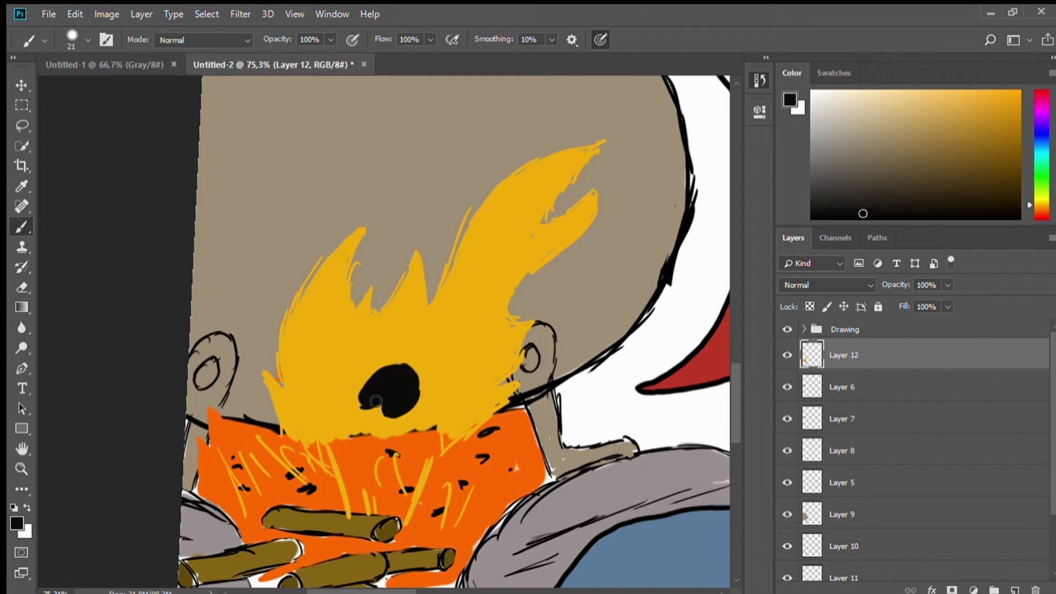
{"action": "left_click", "coordinate": [426, 440], "text": "alt"}
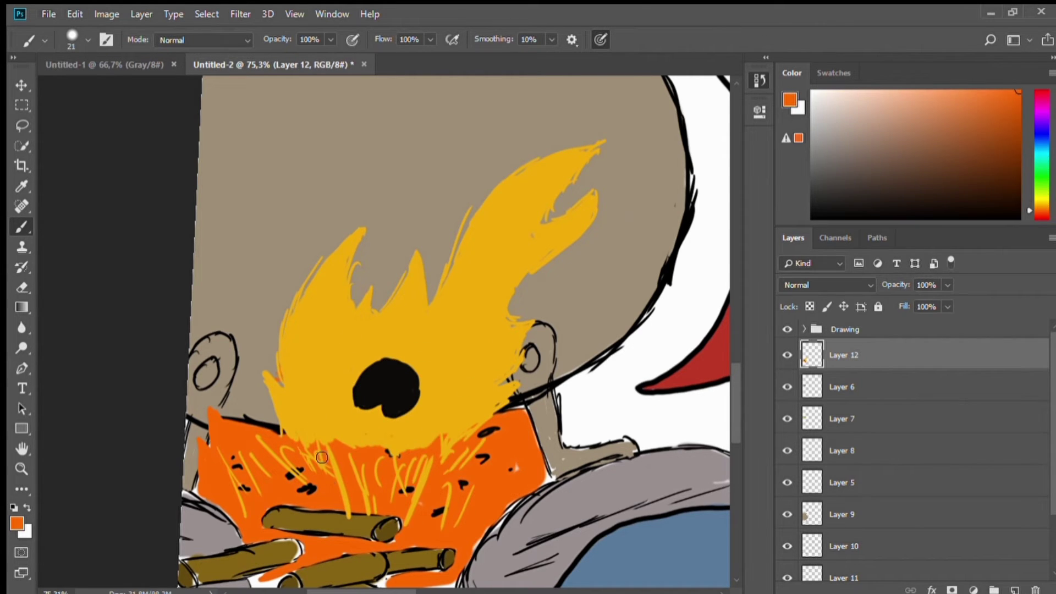
{"action": "left_click_drag", "start_coordinate": [339, 269], "coordinate": [300, 429]}
{"action": "scroll", "coordinate": [406, 299], "scroll_direction": "up", "scroll_amount": 3}
{"action": "scroll", "coordinate": [418, 330], "scroll_direction": "down", "scroll_amount": 2}
{"action": "left_click", "coordinate": [456, 212], "text": "alt"}
- On a new layer, paint a solid black smoke cloud above the fire
{"action": "left_click", "coordinate": [1015, 589], "text": "ctrl"}
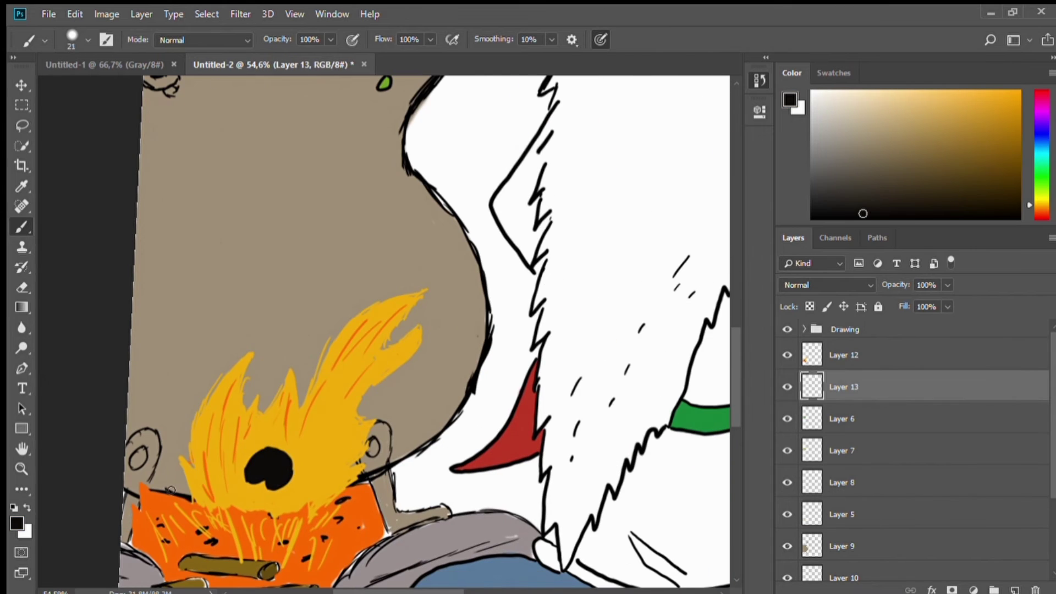
{"action": "mouse_move", "coordinate": [157, 484]}
{"action": "left_mouse_down"}
{"action": "mouse_move", "coordinate": [380, 218]}
{"action": "mouse_move", "coordinate": [468, 198]}
{"action": "mouse_move", "coordinate": [462, 264]}
{"action": "mouse_move", "coordinate": [187, 319]}
{"action": "mouse_move", "coordinate": [440, 275]}
{"action": "mouse_move", "coordinate": [507, 228]}
{"action": "mouse_move", "coordinate": [283, 306]}
{"action": "mouse_move", "coordinate": [220, 346]}
{"action": "left_mouse_up"}
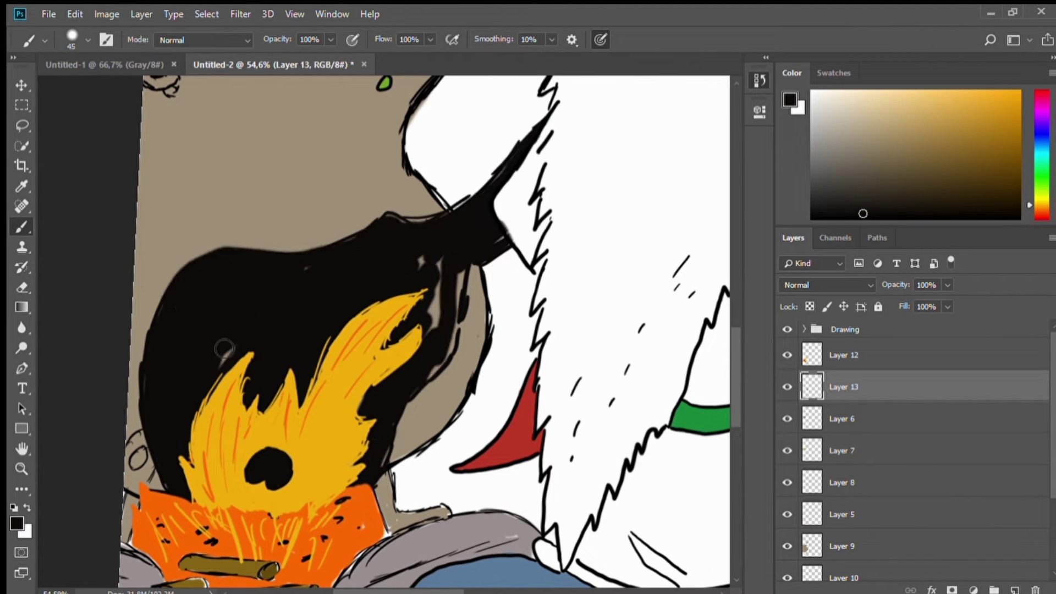
{"action": "mouse_move", "coordinate": [434, 286]}
{"action": "left_mouse_down"}
{"action": "mouse_move", "coordinate": [391, 236]}
{"action": "mouse_move", "coordinate": [484, 250]}
{"action": "left_mouse_up"}
{"action": "scroll", "coordinate": [184, 452], "scroll_direction": "up", "scroll_amount": 2}
- Add small yellow embers inside the smoke, undoing a stray yellow stroke at lower left
{"action": "key", "text": "bracketleft"}
{"action": "key", "text": "bracketleft"}
{"action": "key", "text": "bracketleft"}
{"action": "left_click", "coordinate": [223, 363], "text": "alt"}
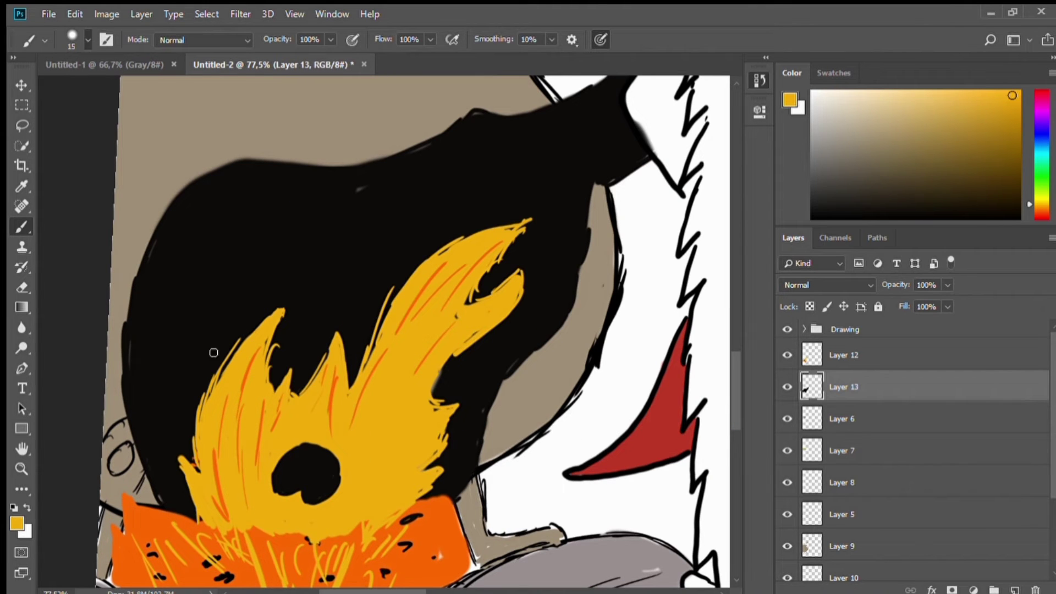
{"action": "left_click_drag", "start_coordinate": [173, 313], "coordinate": [184, 298]}
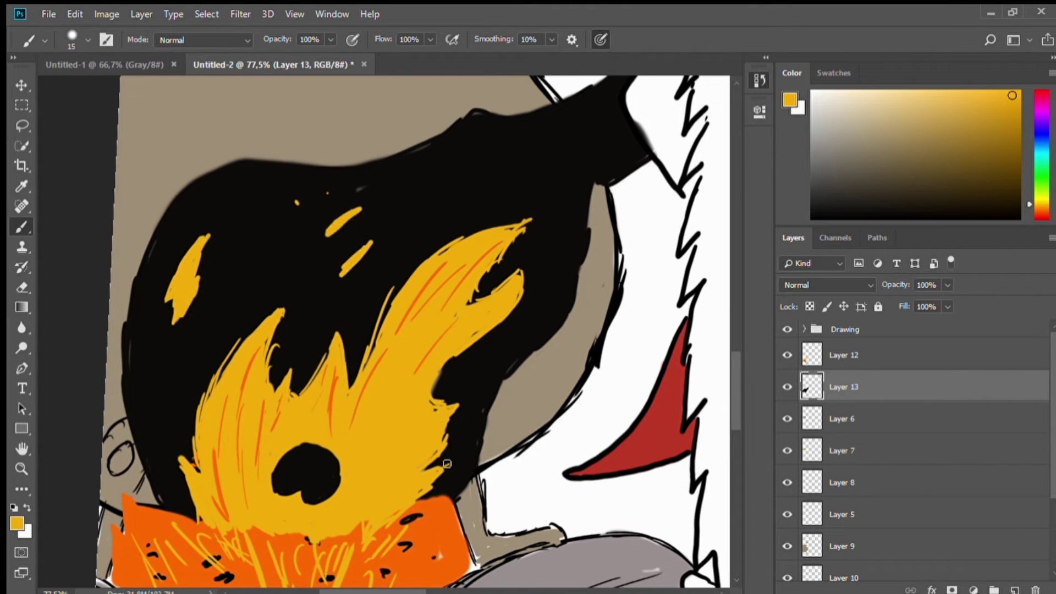
{"action": "scroll", "coordinate": [447, 464], "scroll_direction": "down", "scroll_amount": 3}
{"action": "scroll", "coordinate": [237, 448], "scroll_direction": "up", "scroll_amount": 3}
{"action": "key", "text": "alt+bracketright"}
{"action": "left_click_drag", "start_coordinate": [156, 448], "coordinate": [148, 507]}
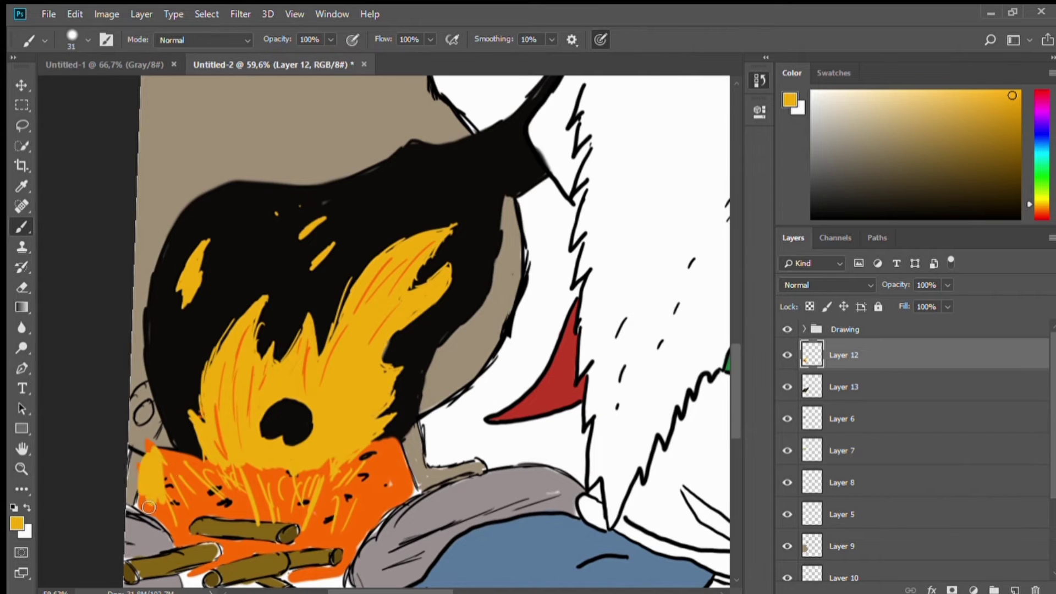
{"action": "key", "text": "ctrl+z"}
{"action": "scroll", "coordinate": [328, 458], "scroll_direction": "down", "scroll_amount": 2}
{"action": "scroll", "coordinate": [328, 457], "scroll_direction": "down", "scroll_amount": 2}
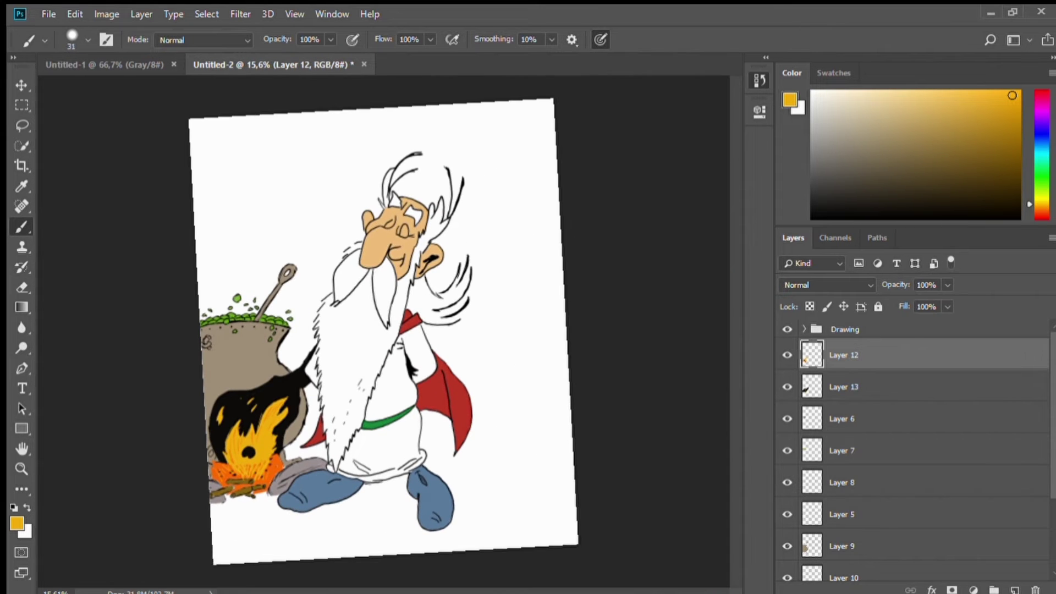
- Group the cauldron layers into a Potion folder and add blank layers beneath it
{"action": "key", "text": "d"}
{"action": "key", "text": "ctrl+g"}
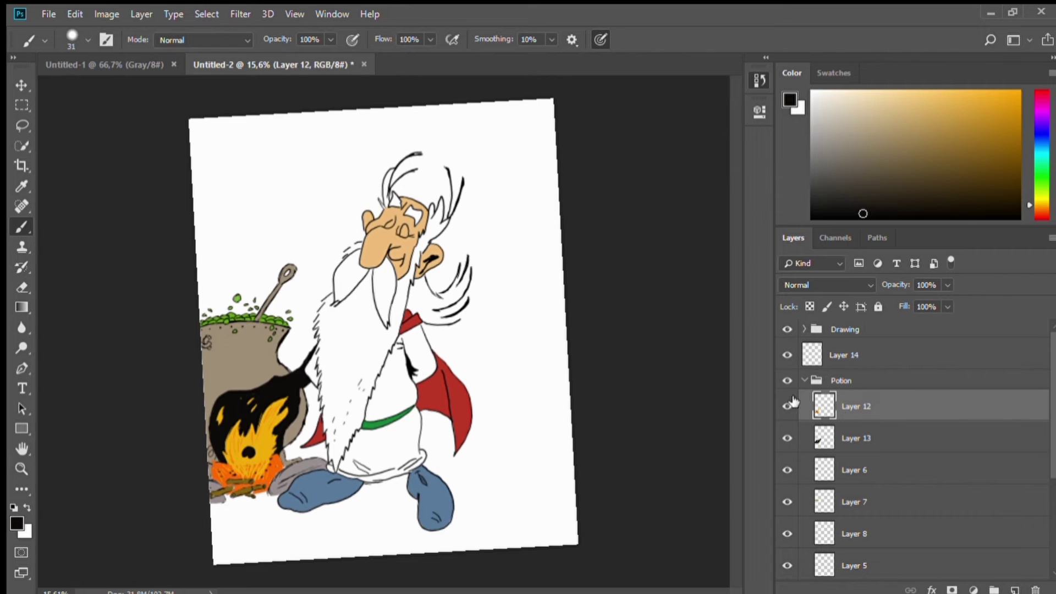
{"action": "left_click", "coordinate": [805, 380]}
{"action": "key", "text": "alt+bracketright"}
{"action": "key", "text": "ctrl+bracketleft"}
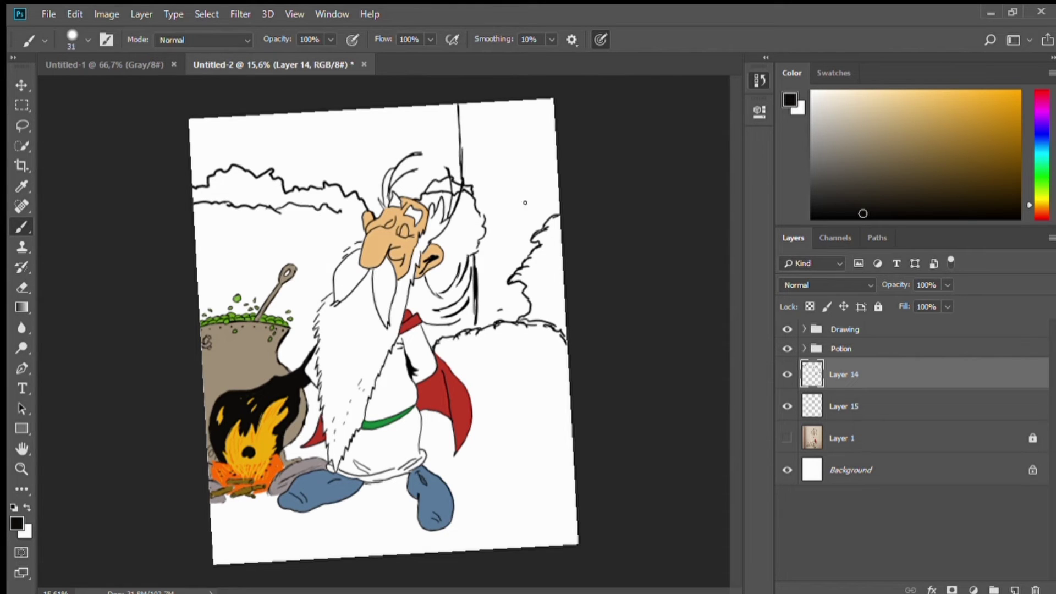
- Try a grass tuft below the cape, undo it, and pick green as the colour
{"action": "left_click_drag", "start_coordinate": [463, 458], "coordinate": [517, 449]}
{"action": "key", "text": "ctrl+z"}
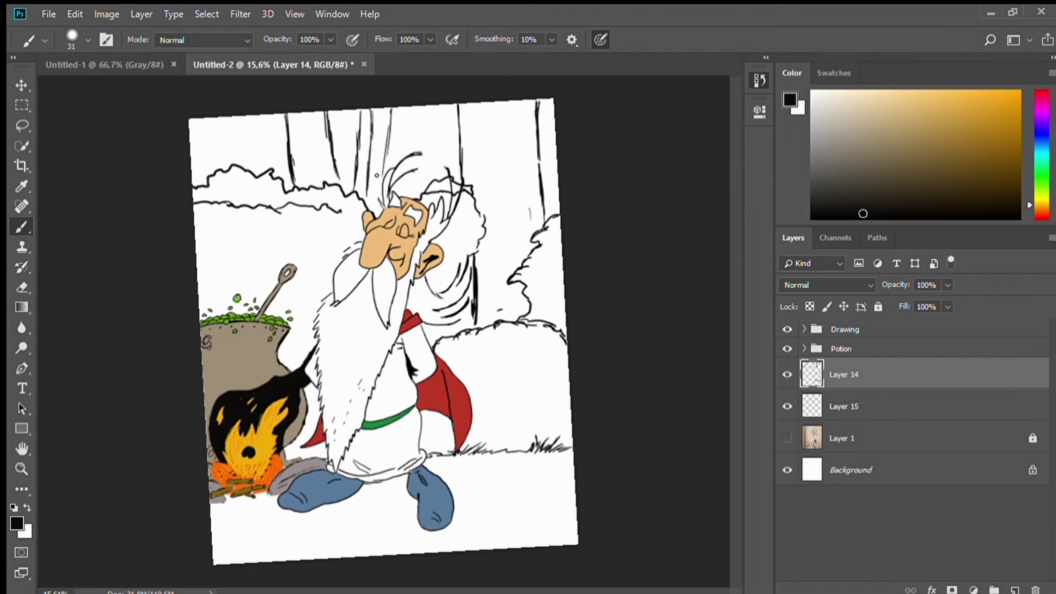
{"action": "left_click", "coordinate": [1007, 174]}
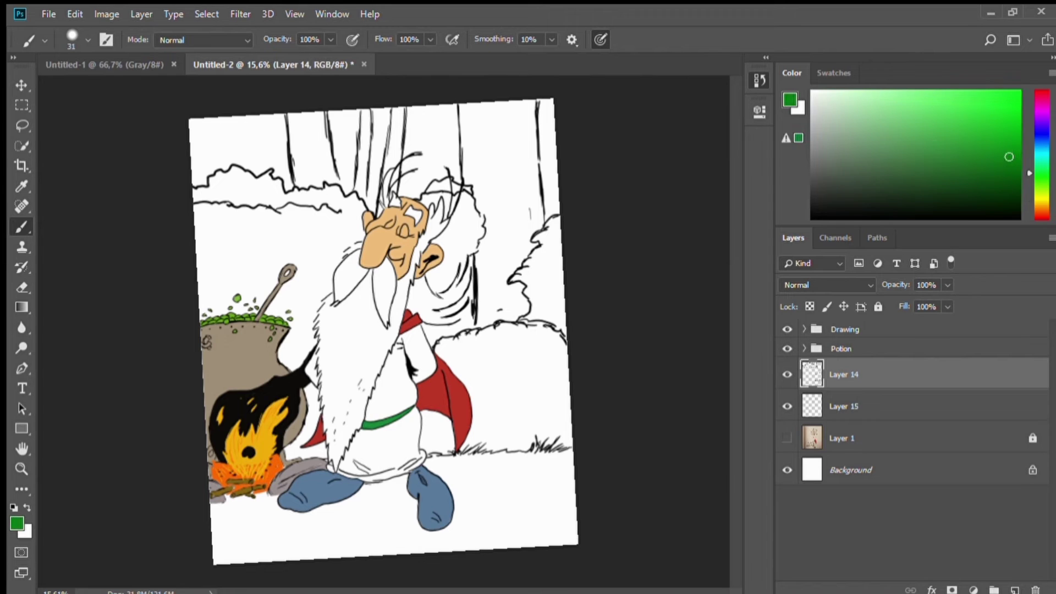
{"action": "scroll", "coordinate": [385, 330], "scroll_direction": "up", "scroll_amount": 5}
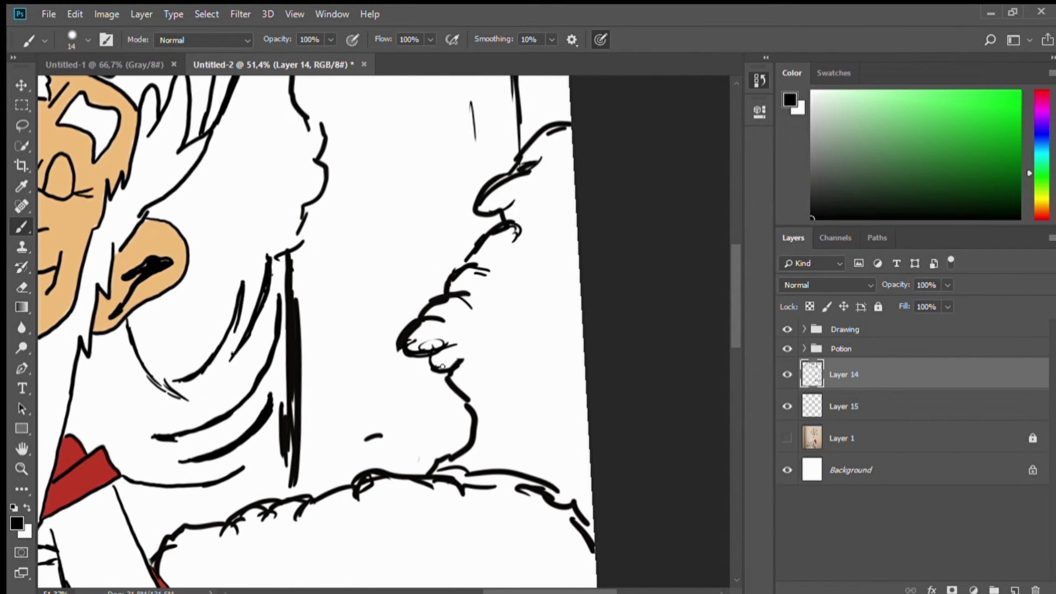
- Paint the right-hand bush and the bush behind the figure green, erasing spill above the outline
{"action": "scroll", "coordinate": [385, 330], "scroll_direction": "down", "scroll_amount": 3}
{"action": "key", "text": "alt+bracketleft"}
{"action": "left_click_drag", "start_coordinate": [435, 421], "coordinate": [468, 336]}
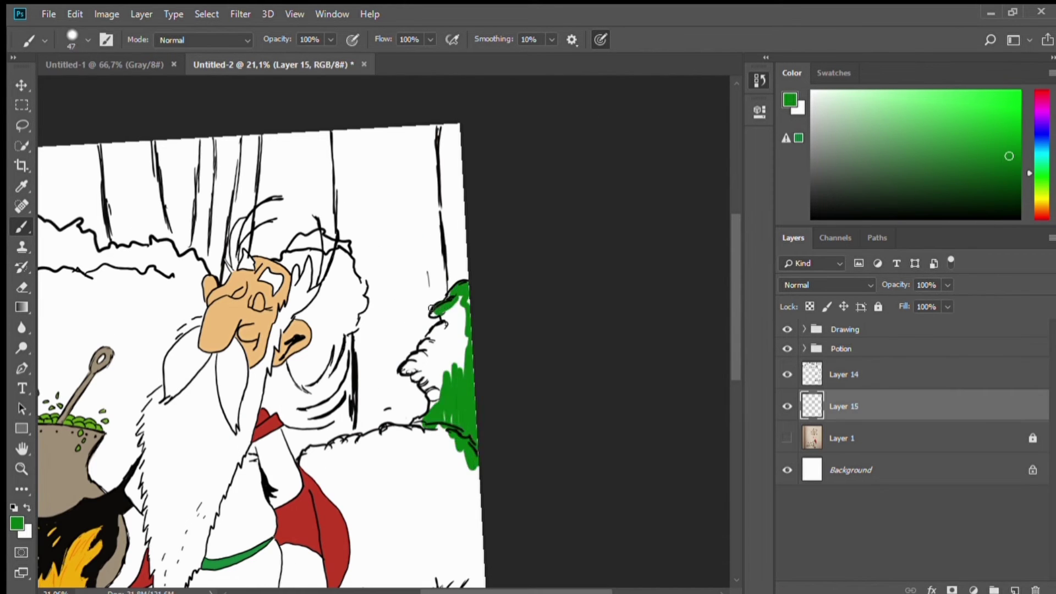
{"action": "mouse_move", "coordinate": [456, 286]}
{"action": "left_mouse_down"}
{"action": "mouse_move", "coordinate": [465, 380]}
{"action": "mouse_move", "coordinate": [444, 342]}
{"action": "left_mouse_up"}
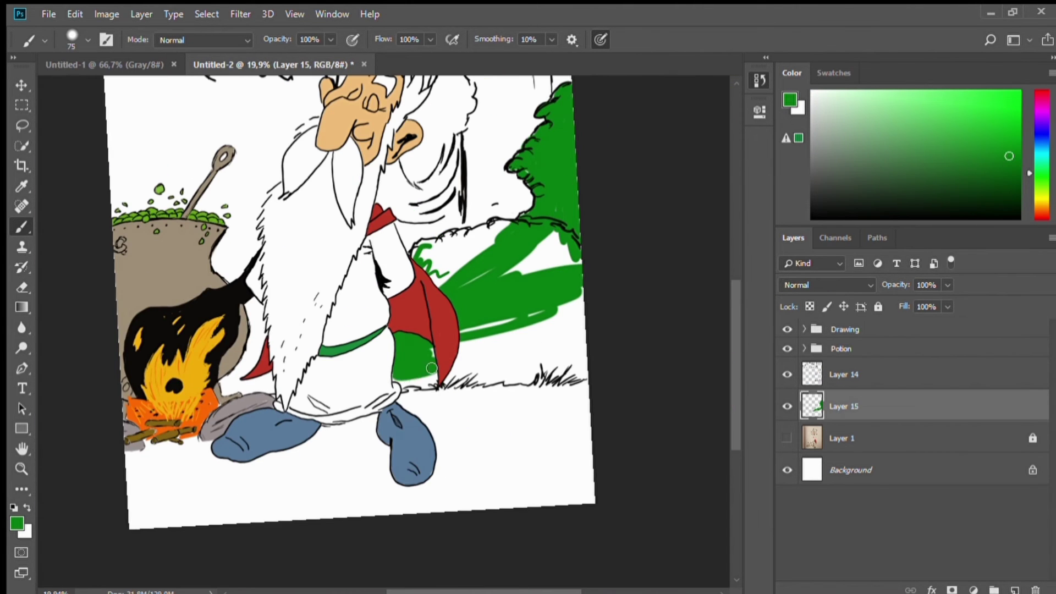
{"action": "mouse_move", "coordinate": [431, 368]}
{"action": "left_mouse_down"}
{"action": "mouse_move", "coordinate": [577, 357]}
{"action": "mouse_move", "coordinate": [467, 258]}
{"action": "mouse_move", "coordinate": [549, 287]}
{"action": "left_mouse_up"}
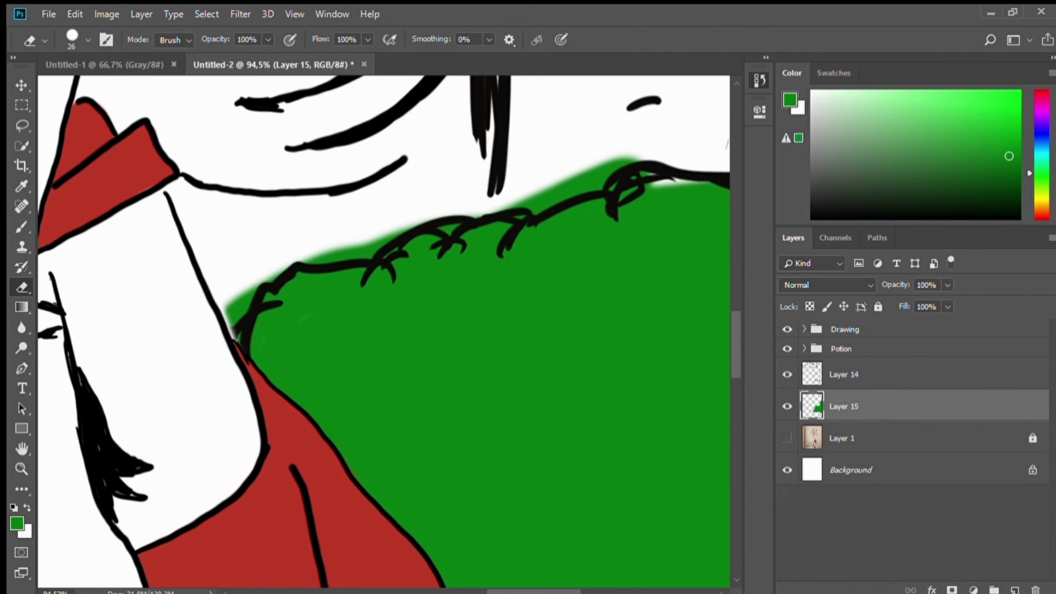
{"action": "left_click_drag", "start_coordinate": [231, 319], "coordinate": [424, 219]}
- Fill green behind the cauldron, in the bush left of the druid and right of his head
{"action": "scroll", "coordinate": [424, 219], "scroll_direction": "up", "scroll_amount": 3}
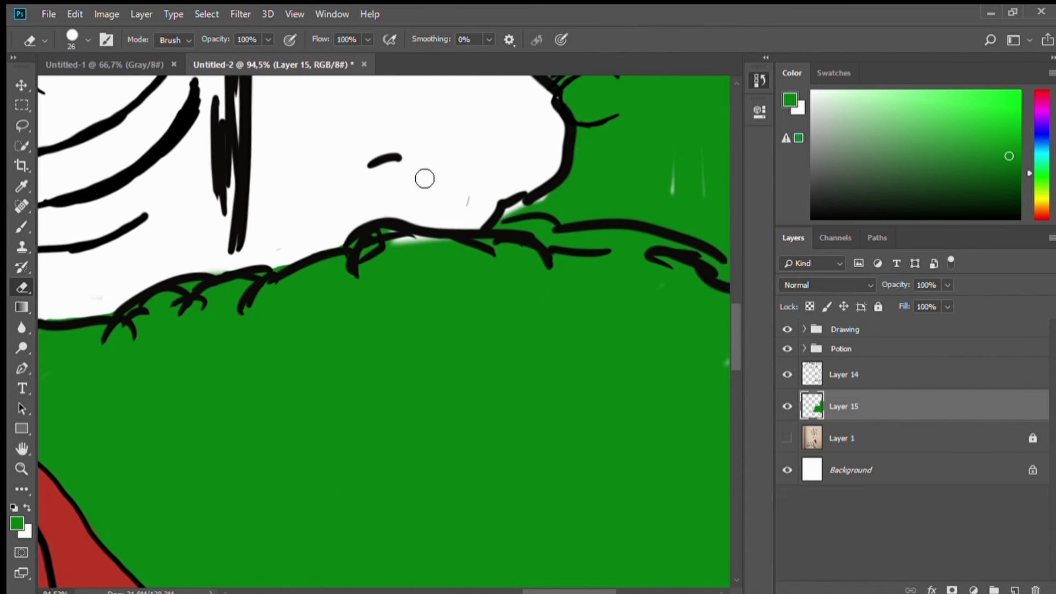
{"action": "key", "text": "b"}
{"action": "key", "text": "d"}
{"action": "key", "text": "ctrl+0"}
{"action": "scroll", "coordinate": [452, 287], "scroll_direction": "up", "scroll_amount": 3, "text": "alt"}
{"action": "scroll", "coordinate": [453, 287], "scroll_direction": "down", "scroll_amount": 3, "text": "alt"}
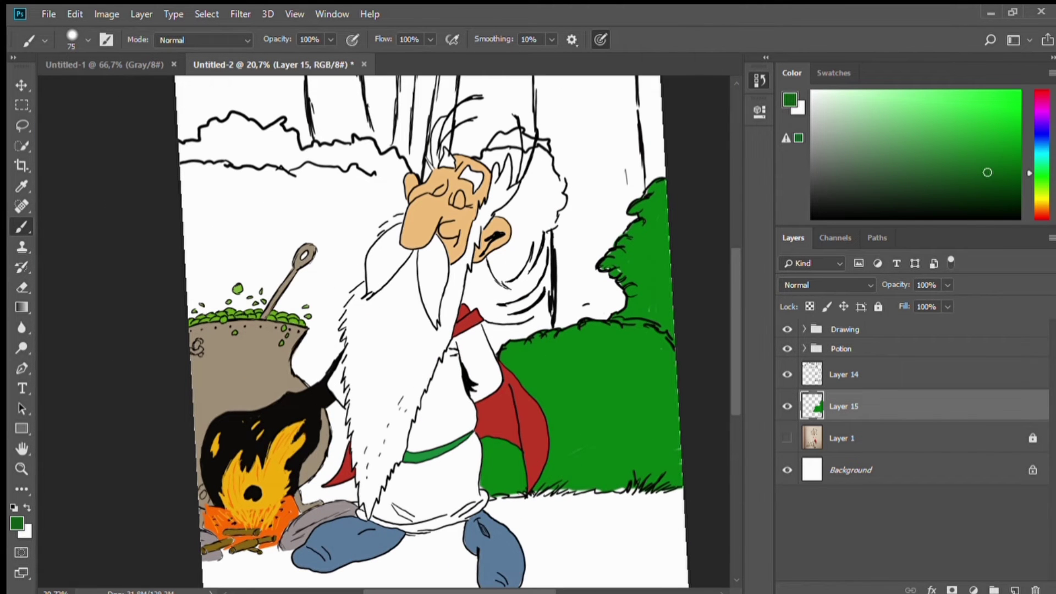
{"action": "mouse_move", "coordinate": [410, 187]}
{"action": "left_mouse_down"}
{"action": "mouse_move", "coordinate": [346, 145]}
{"action": "mouse_move", "coordinate": [308, 308]}
{"action": "mouse_move", "coordinate": [335, 434]}
{"action": "left_mouse_up"}
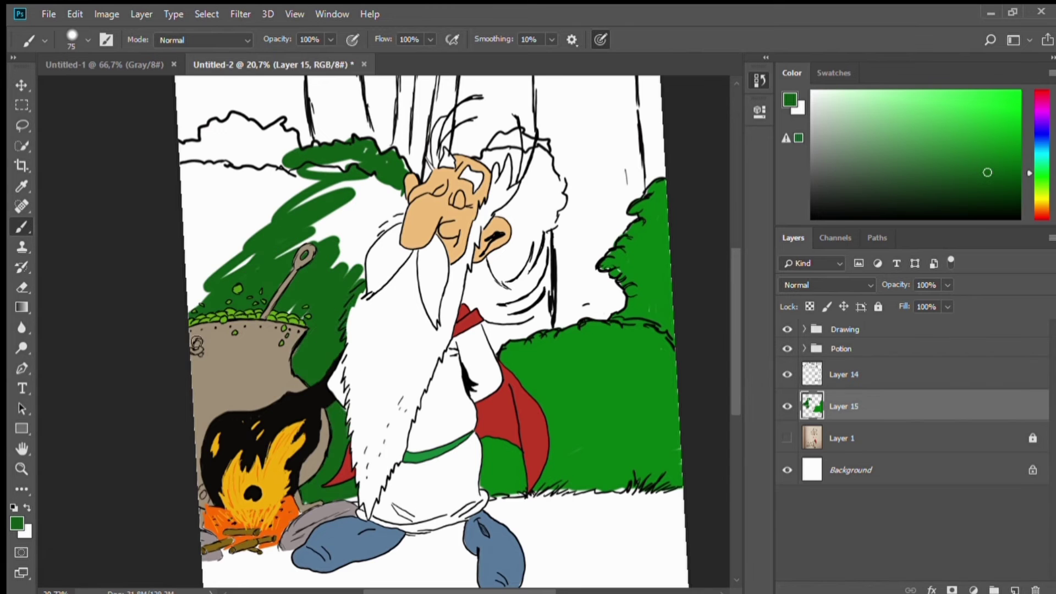
{"action": "mouse_move", "coordinate": [197, 344]}
{"action": "left_mouse_down"}
{"action": "mouse_move", "coordinate": [198, 132]}
{"action": "mouse_move", "coordinate": [258, 165]}
{"action": "mouse_move", "coordinate": [248, 192]}
{"action": "mouse_move", "coordinate": [371, 229]}
{"action": "mouse_move", "coordinate": [352, 182]}
{"action": "mouse_move", "coordinate": [313, 154]}
{"action": "left_mouse_up"}
{"action": "mouse_move", "coordinate": [478, 160]}
{"action": "left_mouse_down"}
{"action": "mouse_move", "coordinate": [550, 236]}
{"action": "mouse_move", "coordinate": [495, 358]}
{"action": "mouse_move", "coordinate": [512, 247]}
{"action": "mouse_move", "coordinate": [456, 160]}
{"action": "mouse_move", "coordinate": [457, 99]}
{"action": "left_mouse_up"}
{"action": "scroll", "coordinate": [484, 352], "scroll_direction": "up", "scroll_amount": 1}
{"action": "scroll", "coordinate": [457, 99], "scroll_direction": "up", "scroll_amount": 3}
- Erase stray green spots and draw black bark marks on the birch trunks
{"action": "key", "text": "e"}
{"action": "left_click_drag", "start_coordinate": [504, 305], "coordinate": [539, 308]}
{"action": "scroll", "coordinate": [505, 304], "scroll_direction": "down", "scroll_amount": 3}
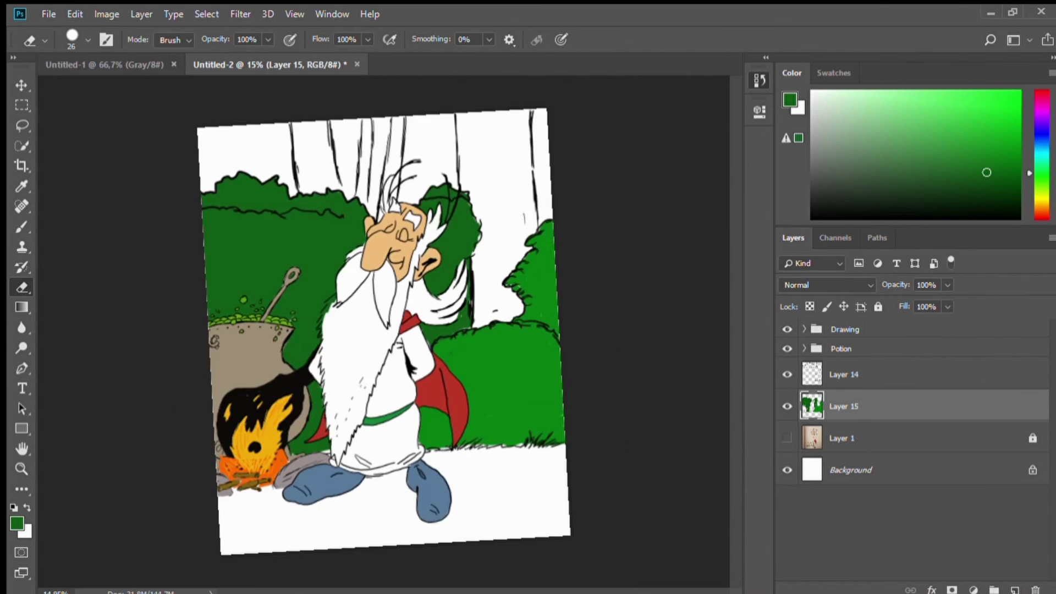
{"action": "scroll", "coordinate": [385, 330], "scroll_direction": "up", "scroll_amount": 3}
{"action": "key", "text": "d"}
{"action": "key", "text": "b"}
{"action": "mouse_move", "coordinate": [421, 321]}
{"action": "left_mouse_down"}
{"action": "mouse_move", "coordinate": [483, 317]}
{"action": "mouse_move", "coordinate": [484, 366]}
{"action": "left_mouse_up"}
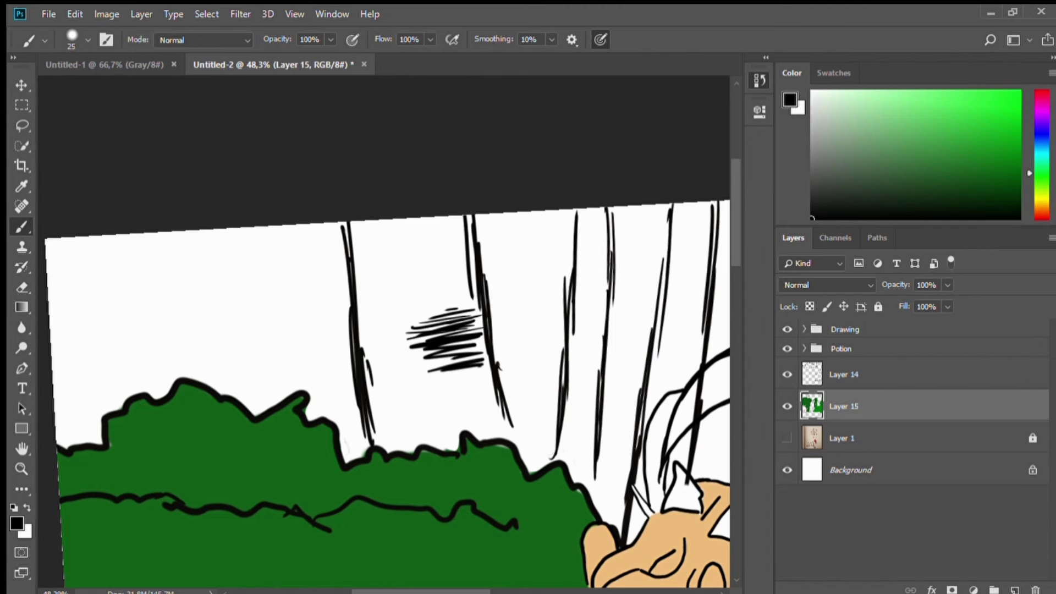
{"action": "left_click_drag", "start_coordinate": [383, 245], "coordinate": [413, 239]}
{"action": "left_click_drag", "start_coordinate": [413, 440], "coordinate": [466, 434]}
{"action": "scroll", "coordinate": [429, 440], "scroll_direction": "down", "scroll_amount": 2}
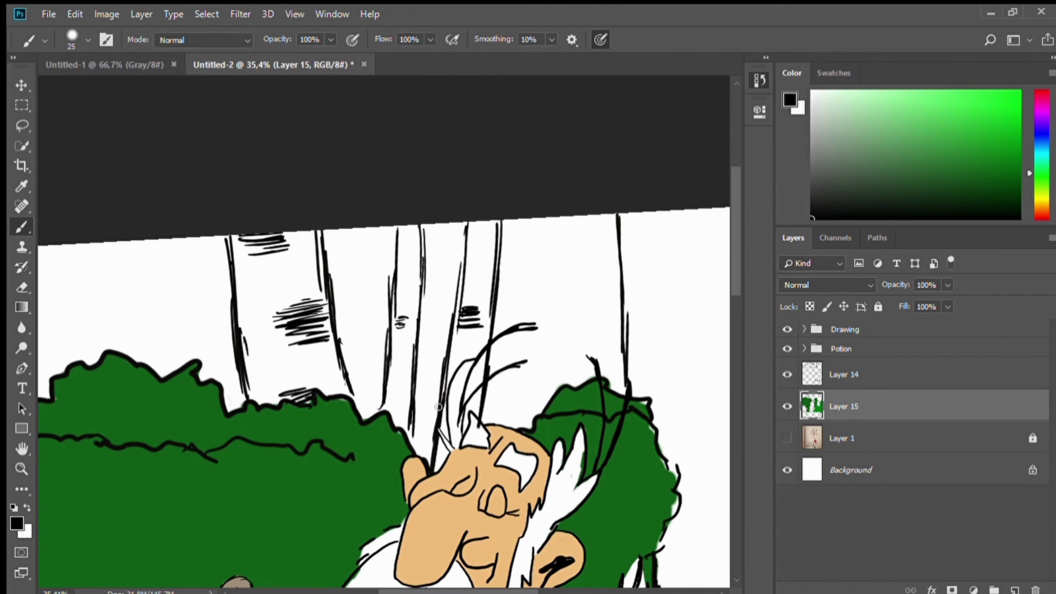
- On new layers beneath, fill the left and middle birch trunks with light tan
{"action": "left_click", "coordinate": [1015, 590], "text": "ctrl"}
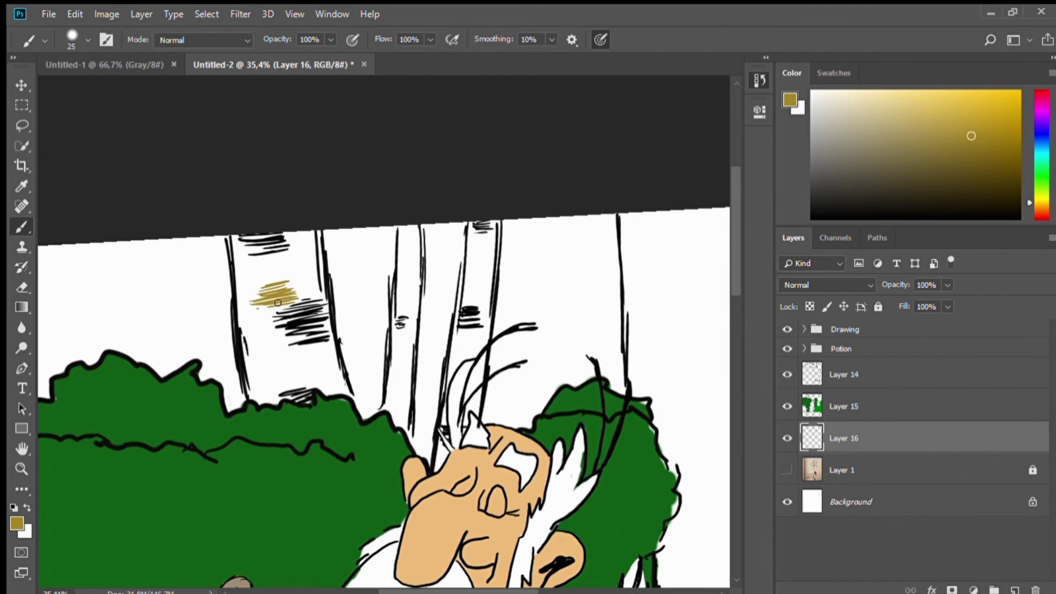
{"action": "left_click", "coordinate": [870, 100]}
{"action": "left_click", "coordinate": [1015, 590], "text": "ctrl"}
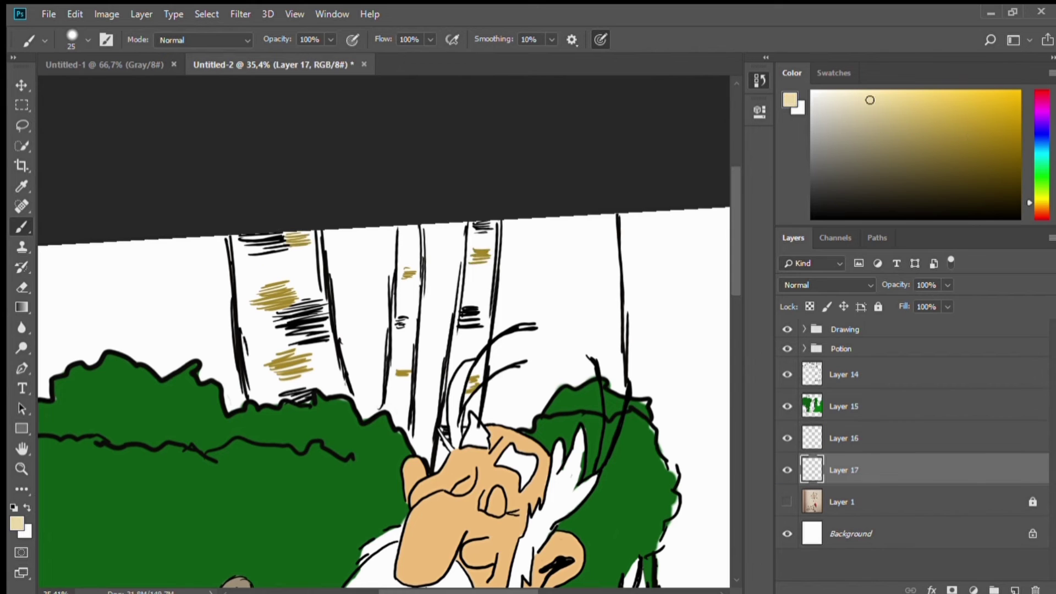
{"action": "mouse_move", "coordinate": [244, 242]}
{"action": "left_mouse_down"}
{"action": "mouse_move", "coordinate": [324, 385]}
{"action": "mouse_move", "coordinate": [236, 231]}
{"action": "left_mouse_up"}
{"action": "left_click_drag", "start_coordinate": [401, 231], "coordinate": [399, 418]}
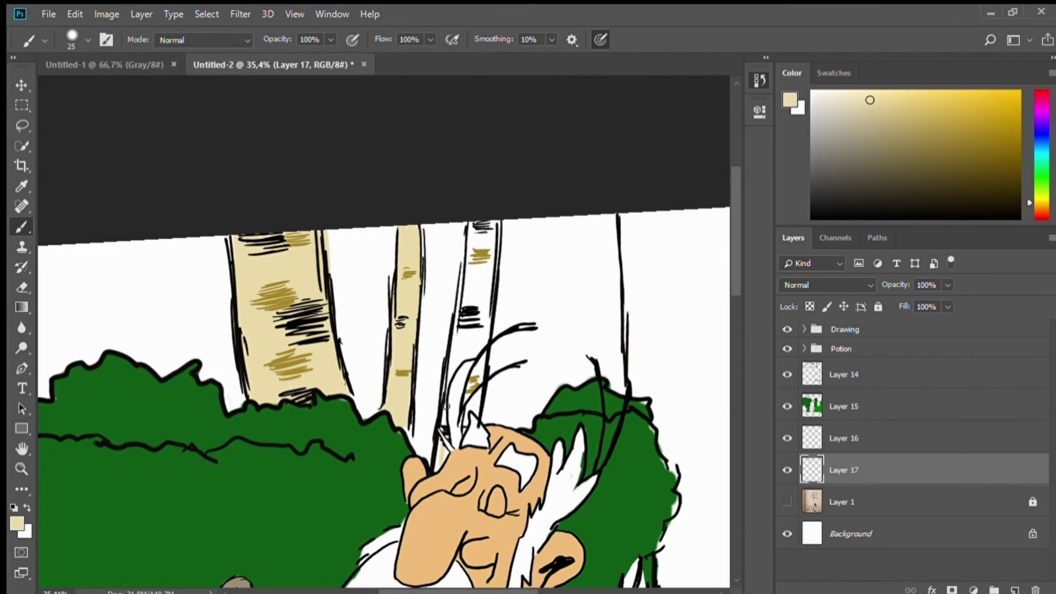
{"action": "left_click_drag", "start_coordinate": [468, 286], "coordinate": [473, 423]}
{"action": "left_click_drag", "start_coordinate": [675, 466], "coordinate": [252, 367]}
{"action": "left_click", "coordinate": [252, 367], "text": "alt"}
- Draw black bark lines on the large right trunk and paint it brown
{"action": "key", "text": "alt+bracketright"}
{"action": "key", "text": "alt+bracketright"}
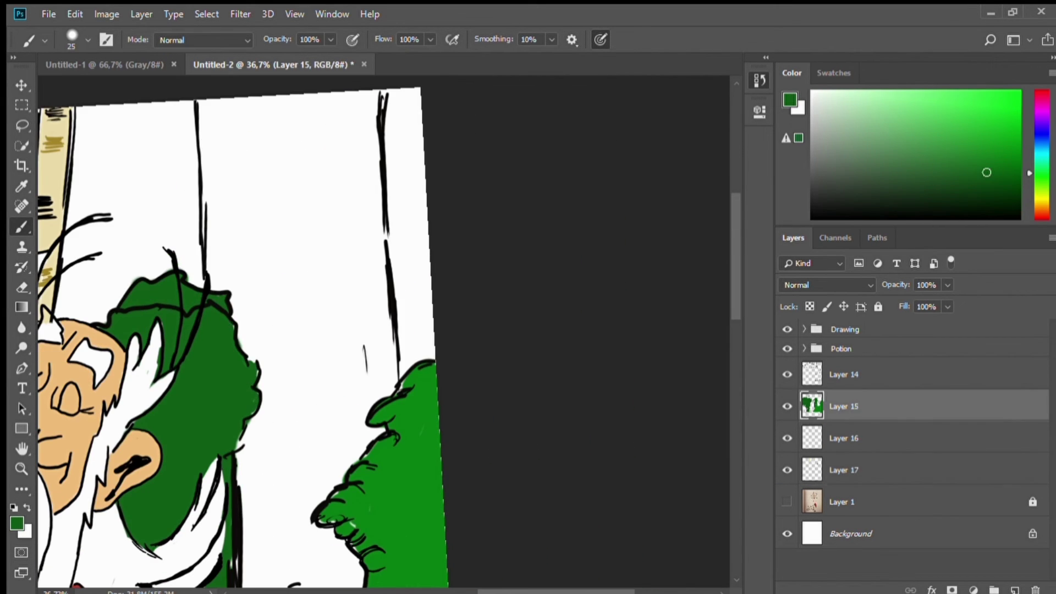
{"action": "key", "text": "d"}
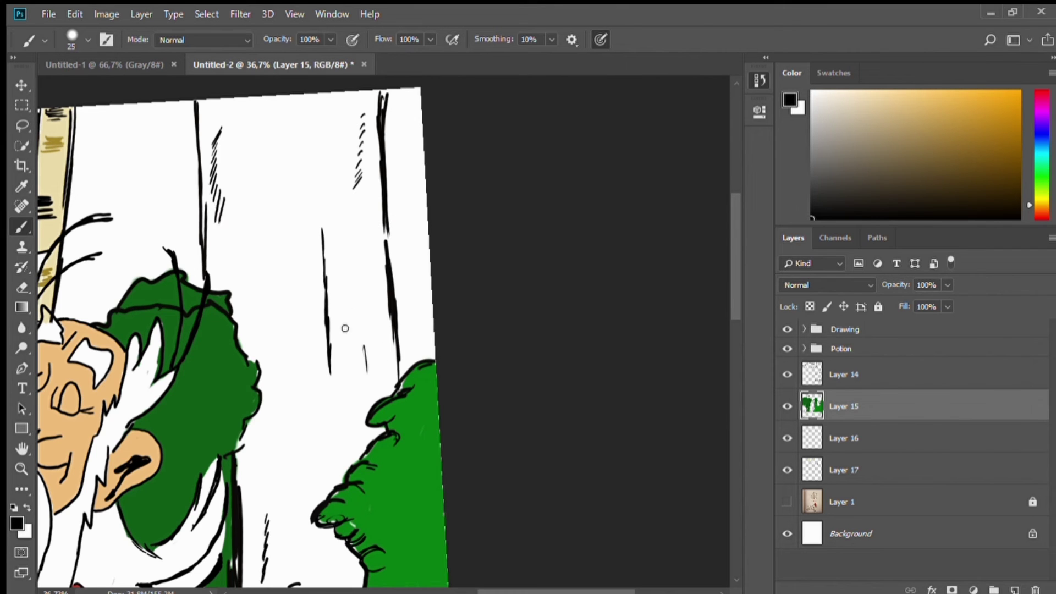
{"action": "left_click_drag", "start_coordinate": [363, 278], "coordinate": [378, 360]}
{"action": "key", "text": "ctrl+0"}
{"action": "key", "text": "alt+bracketleft"}
{"action": "left_click", "coordinate": [1006, 161]}
{"action": "key", "text": "alt+bracketleft"}
{"action": "mouse_move", "coordinate": [484, 225]}
{"action": "left_mouse_down"}
{"action": "mouse_move", "coordinate": [492, 313]}
{"action": "mouse_move", "coordinate": [512, 154]}
{"action": "mouse_move", "coordinate": [528, 110]}
{"action": "mouse_move", "coordinate": [507, 196]}
{"action": "left_mouse_up"}
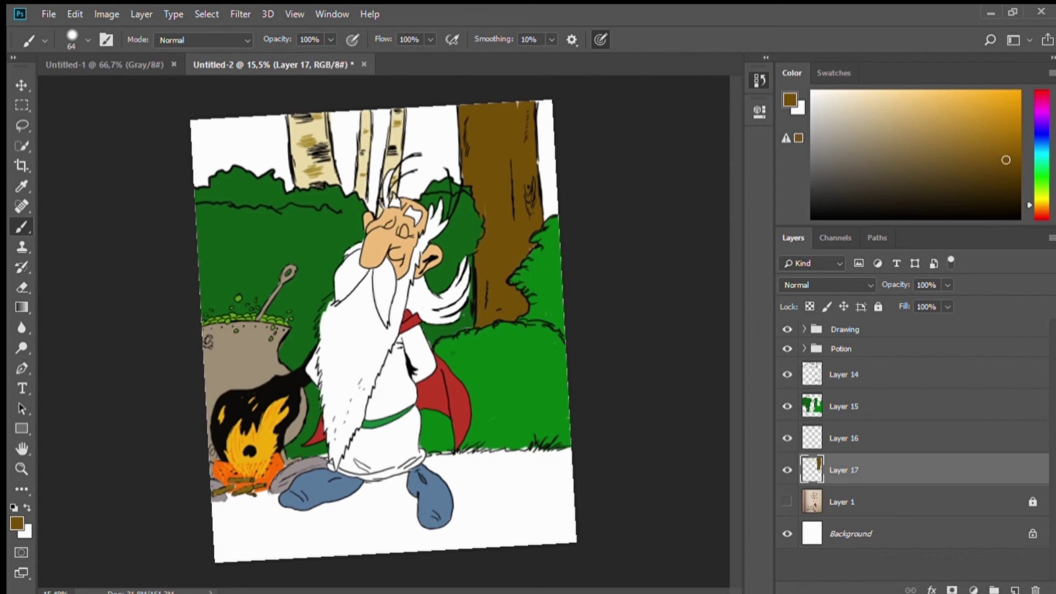
- On a new layer, hatch loose black strokes across the sky between the trunks
{"action": "left_click", "coordinate": [1016, 587], "text": "ctrl"}
{"action": "key", "text": "d"}
{"action": "key", "text": "alt+bracketright"}
{"action": "left_click_drag", "start_coordinate": [198, 165], "coordinate": [275, 116]}
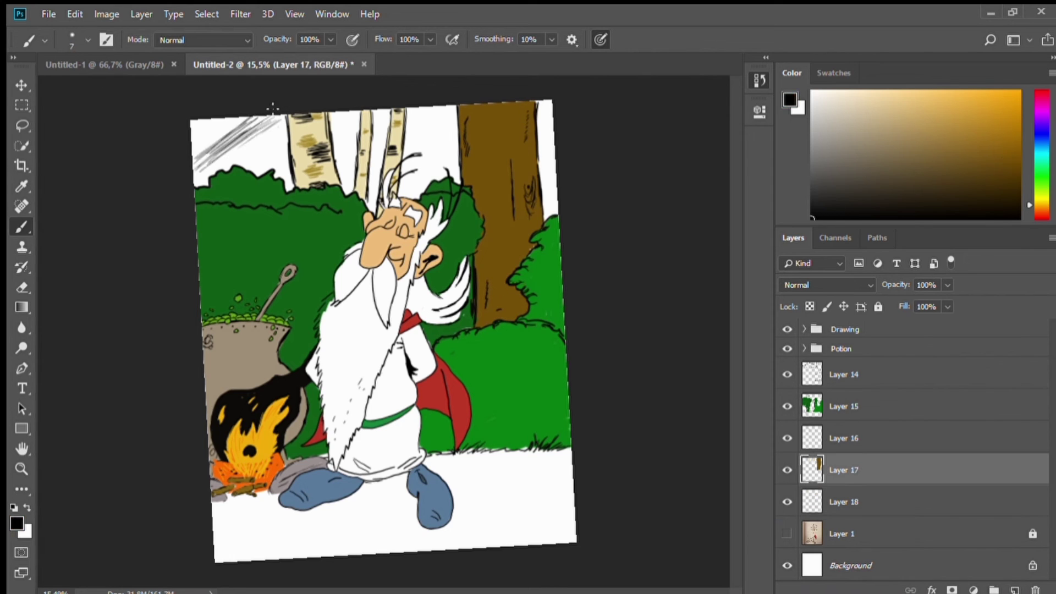
{"action": "mouse_move", "coordinate": [236, 154]}
{"action": "left_mouse_down"}
{"action": "mouse_move", "coordinate": [342, 126]}
{"action": "mouse_move", "coordinate": [422, 160]}
{"action": "left_mouse_up"}
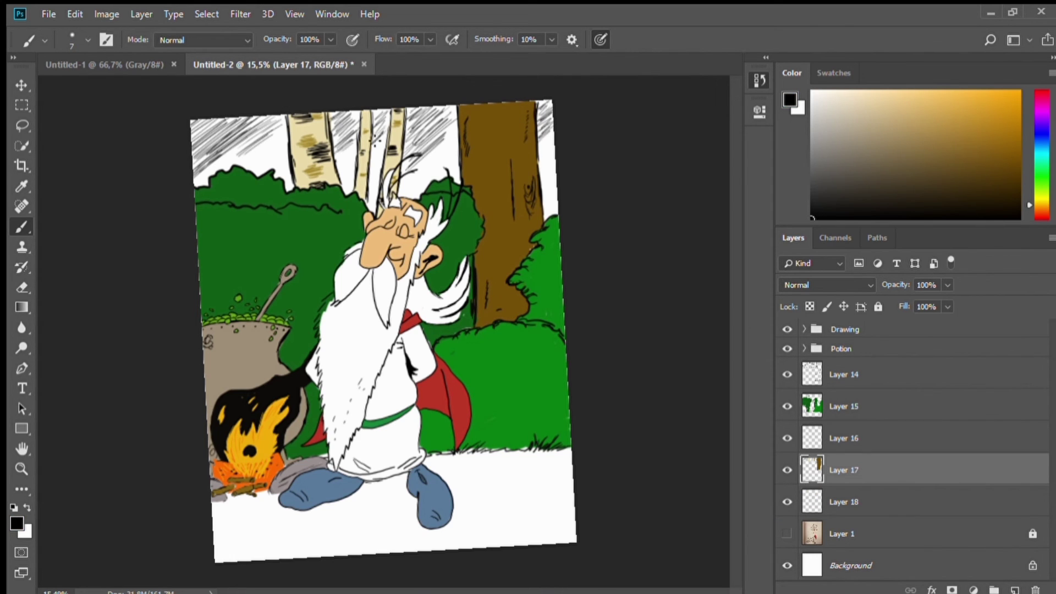
- Fill the sky between the trunks with light beige and paint green grass near the fire
{"action": "key", "text": "alt+bracketleft"}
{"action": "left_click", "coordinate": [867, 126]}
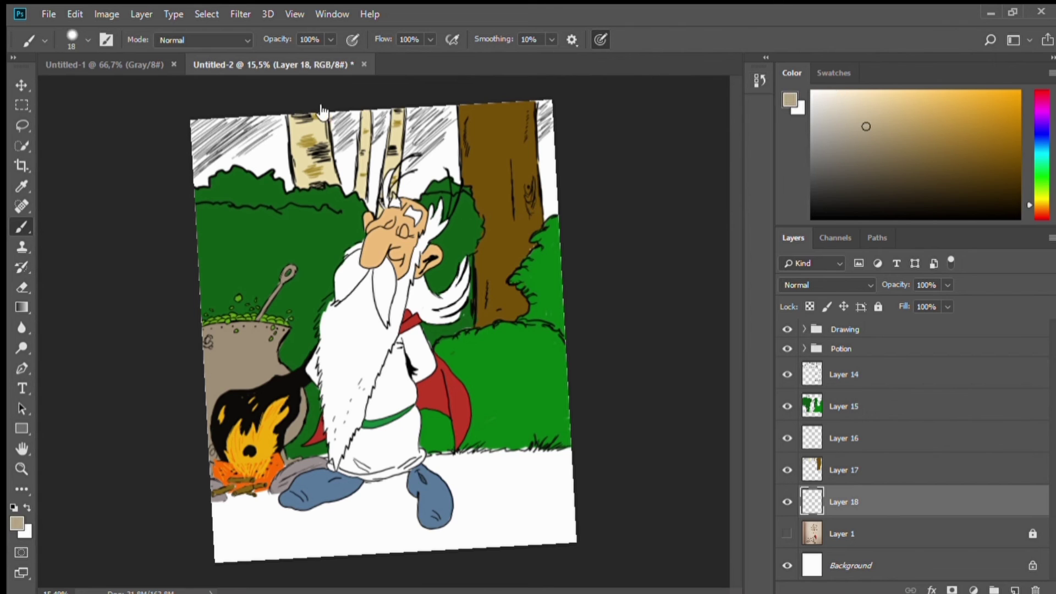
{"action": "left_click_drag", "start_coordinate": [195, 123], "coordinate": [456, 142]}
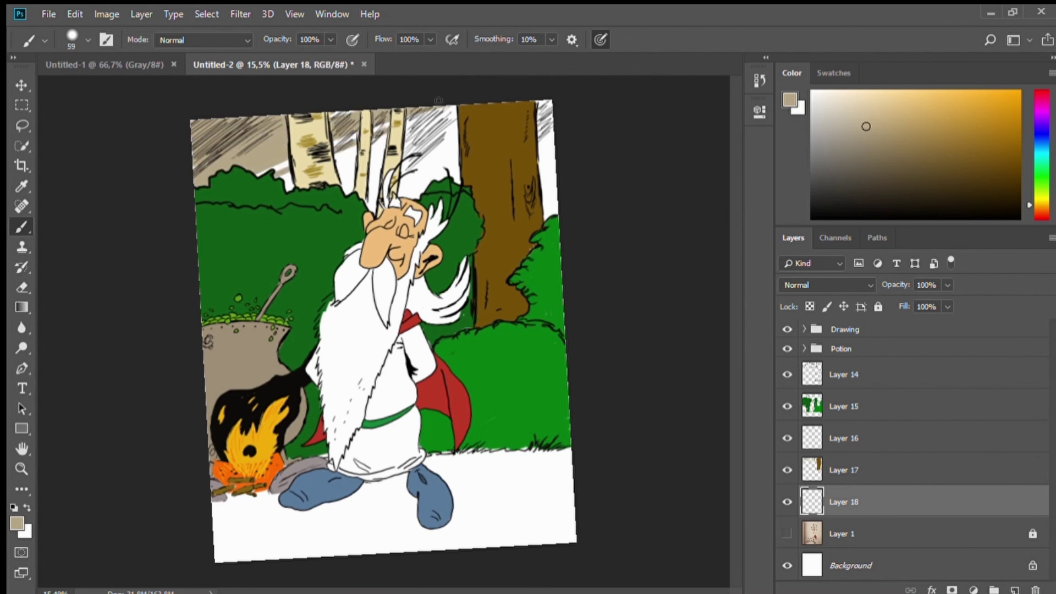
{"action": "left_click_drag", "start_coordinate": [545, 110], "coordinate": [550, 215]}
- Add a new grass layer above the outline layer and choose a duller grass green
{"action": "left_click", "coordinate": [1042, 165]}
{"action": "left_click", "coordinate": [1011, 115]}
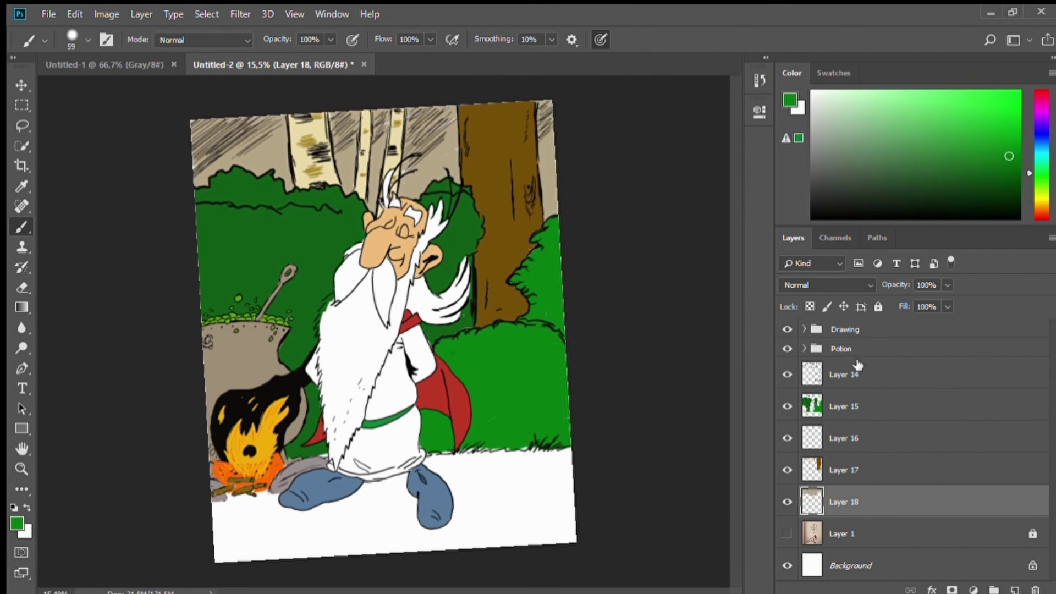
{"action": "left_click", "coordinate": [842, 374]}
{"action": "scroll", "coordinate": [341, 484], "scroll_direction": "up", "scroll_amount": 5}
{"action": "mouse_move", "coordinate": [231, 341]}
{"action": "left_mouse_down"}
{"action": "mouse_move", "coordinate": [634, 387]}
{"action": "mouse_move", "coordinate": [269, 429]}
{"action": "left_mouse_up"}
{"action": "left_click", "coordinate": [957, 128]}
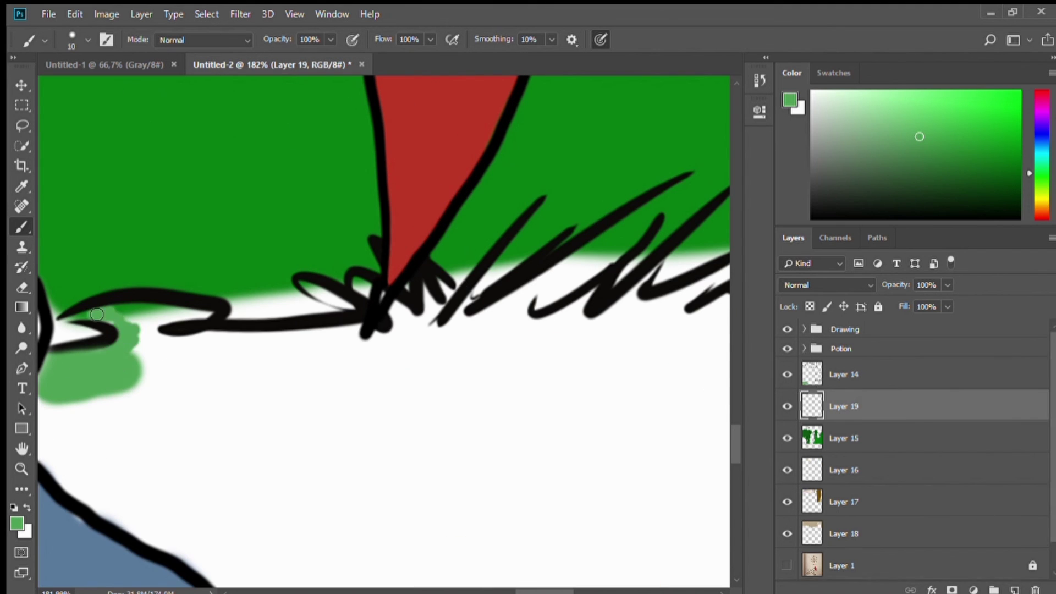
- Brush green beneath the black grass strokes and the zigzag grass line
{"action": "mouse_move", "coordinate": [97, 314]}
{"action": "left_mouse_down"}
{"action": "mouse_move", "coordinate": [380, 330]}
{"action": "mouse_move", "coordinate": [622, 259]}
{"action": "left_mouse_up"}
{"action": "left_click_drag", "start_coordinate": [621, 264], "coordinate": [328, 246]}
{"action": "mouse_move", "coordinate": [346, 280]}
{"action": "left_mouse_down"}
{"action": "mouse_move", "coordinate": [268, 312]}
{"action": "mouse_move", "coordinate": [605, 286]}
{"action": "mouse_move", "coordinate": [682, 264]}
{"action": "mouse_move", "coordinate": [275, 251]}
{"action": "left_mouse_up"}
{"action": "mouse_move", "coordinate": [545, 275]}
{"action": "left_mouse_down"}
{"action": "mouse_move", "coordinate": [292, 283]}
{"action": "mouse_move", "coordinate": [592, 248]}
{"action": "left_mouse_up"}
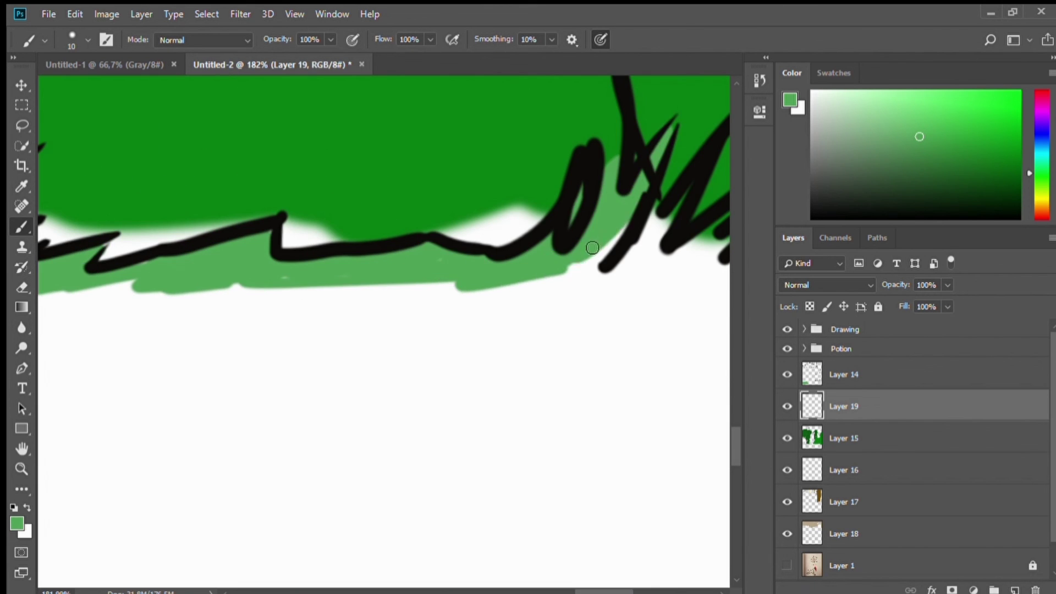
{"action": "scroll", "coordinate": [592, 247], "scroll_direction": "down", "scroll_amount": 2}
{"action": "mouse_move", "coordinate": [330, 335]}
{"action": "left_mouse_down"}
{"action": "mouse_move", "coordinate": [473, 297]}
{"action": "mouse_move", "coordinate": [489, 308]}
{"action": "mouse_move", "coordinate": [652, 300]}
{"action": "mouse_move", "coordinate": [352, 330]}
{"action": "left_mouse_up"}
- Fill the white strip along the bottom of the picture with grass green
{"action": "scroll", "coordinate": [352, 330], "scroll_direction": "down", "scroll_amount": 3}
{"action": "left_click_drag", "start_coordinate": [99, 330], "coordinate": [578, 308]}
{"action": "left_click_drag", "start_coordinate": [88, 380], "coordinate": [545, 330]}
{"action": "scroll", "coordinate": [385, 357], "scroll_direction": "down", "scroll_amount": 3}
{"action": "mouse_move", "coordinate": [237, 512]}
{"action": "left_mouse_down"}
{"action": "mouse_move", "coordinate": [519, 483]}
{"action": "mouse_move", "coordinate": [539, 495]}
{"action": "mouse_move", "coordinate": [561, 473]}
{"action": "left_mouse_up"}
{"action": "key", "text": "alt+bracketleft"}
{"action": "left_click", "coordinate": [500, 393], "text": "alt"}
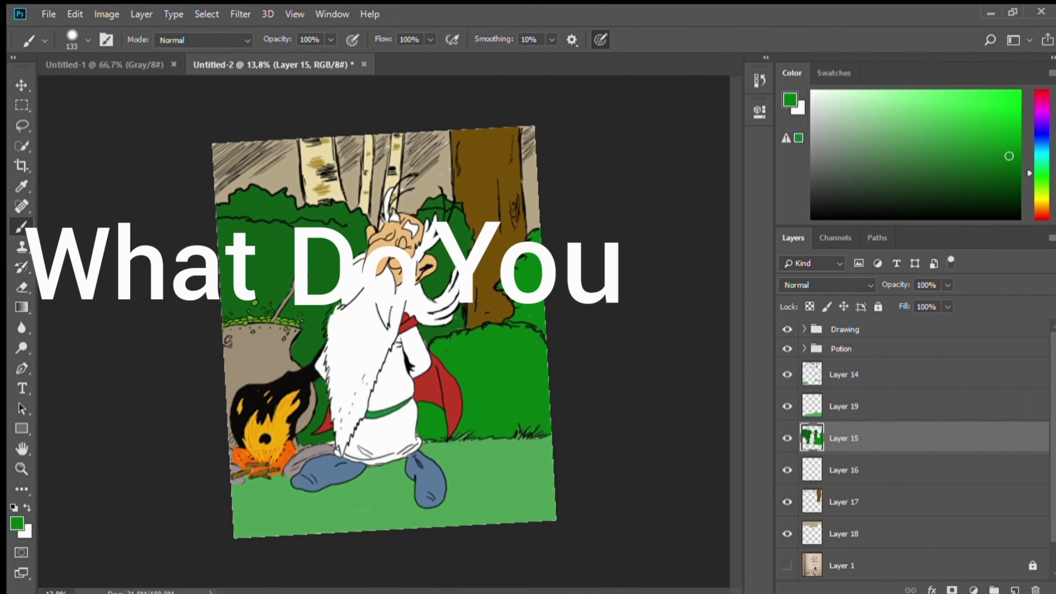